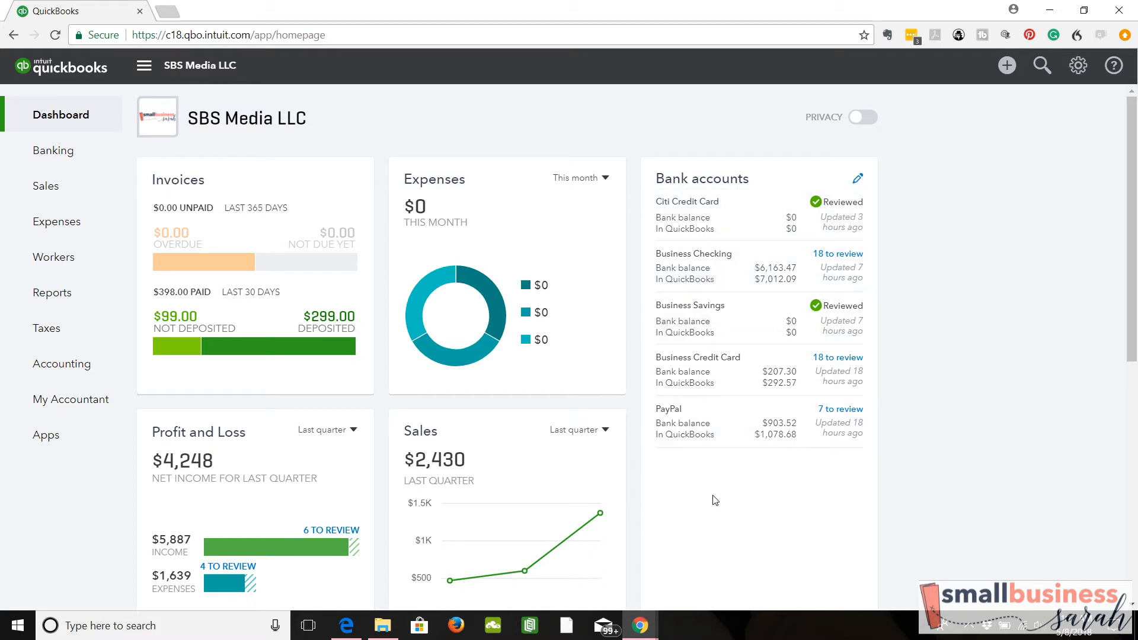
Open the Banking page and look through the Business Credit Card transactions waiting for review
left_click(53, 151)
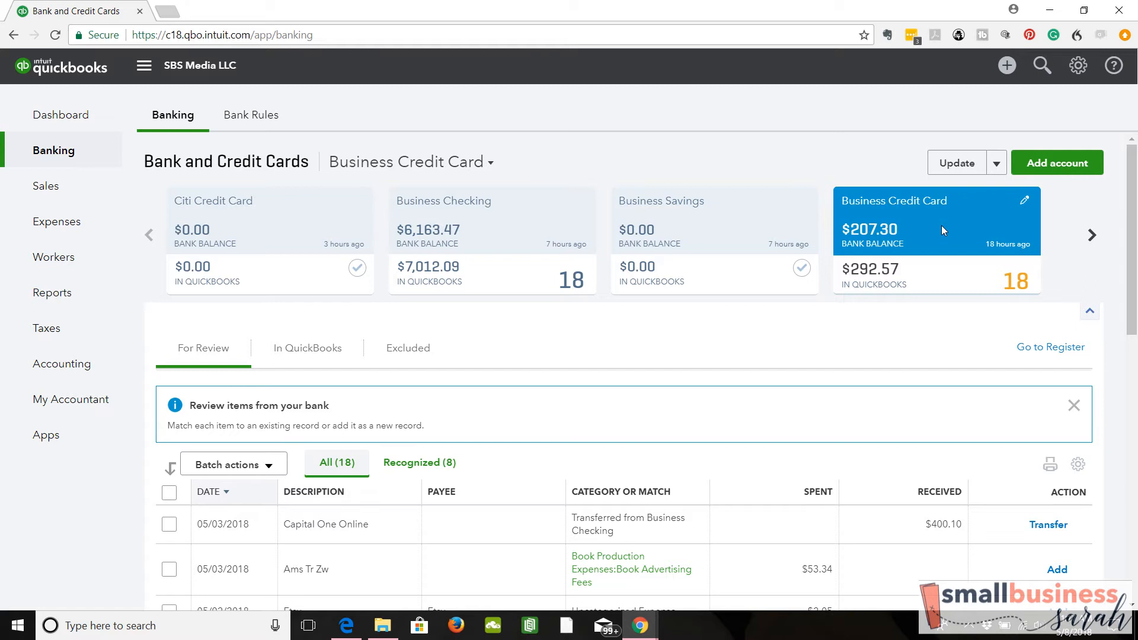
left_click_drag(1135, 213, 1135, 273)
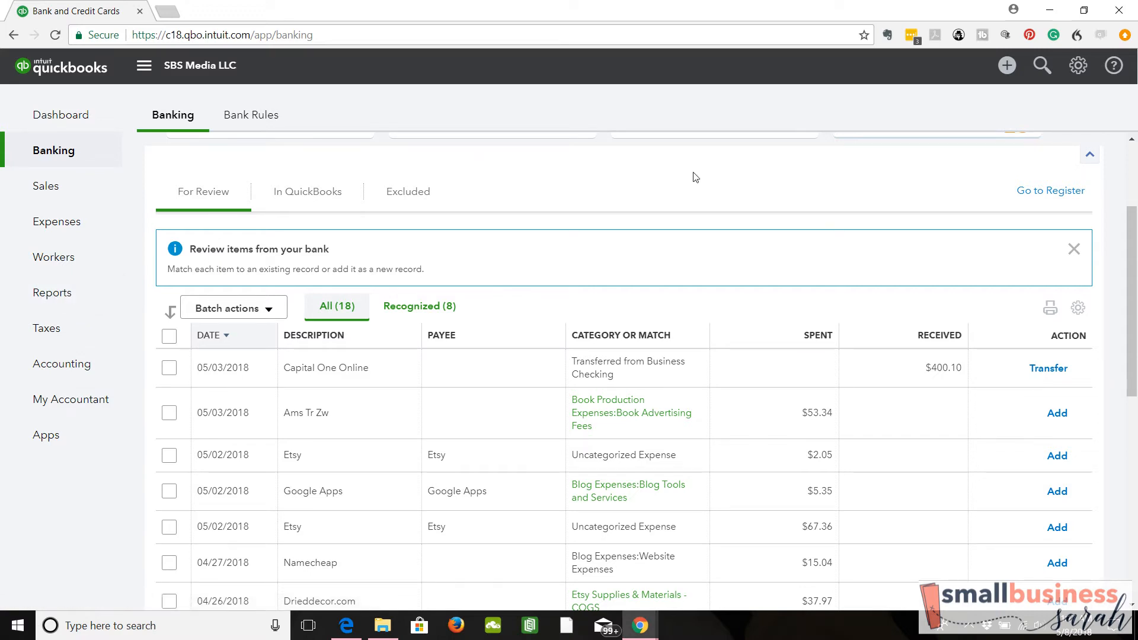
left_click_drag(1133, 249, 1135, 299)
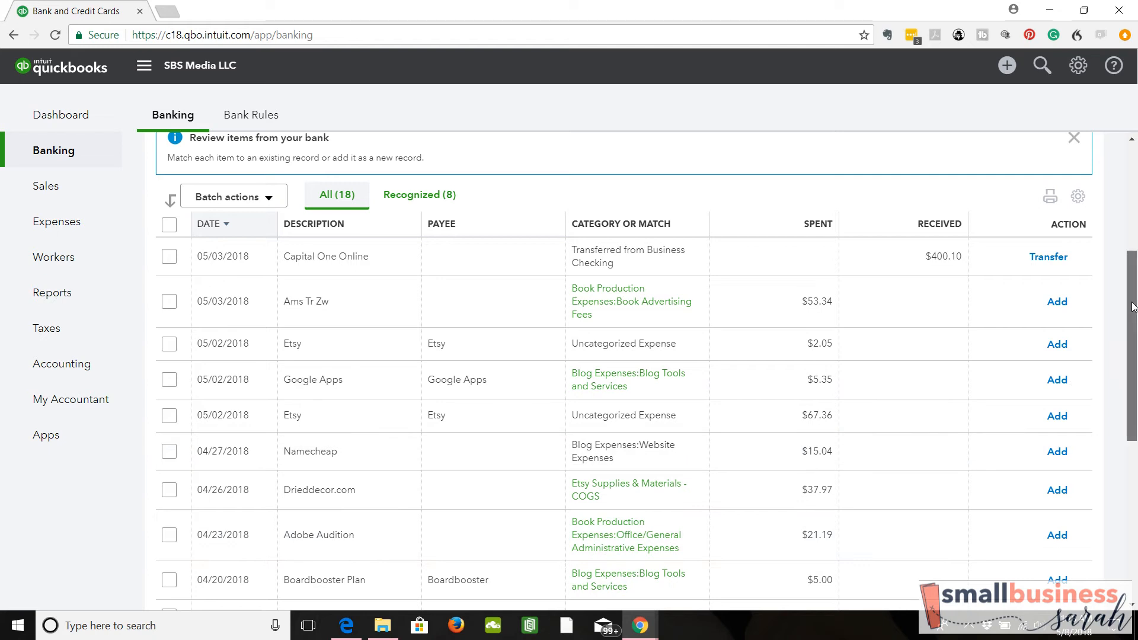
left_click_drag(1133, 306, 1134, 317)
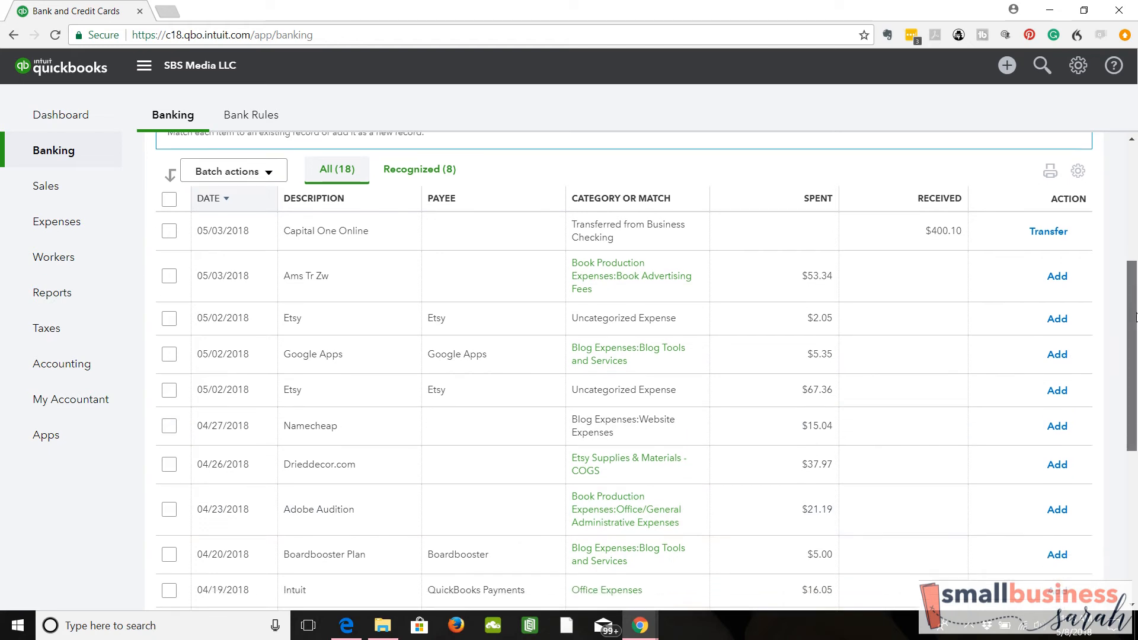
left_click_drag(1134, 317, 1136, 332)
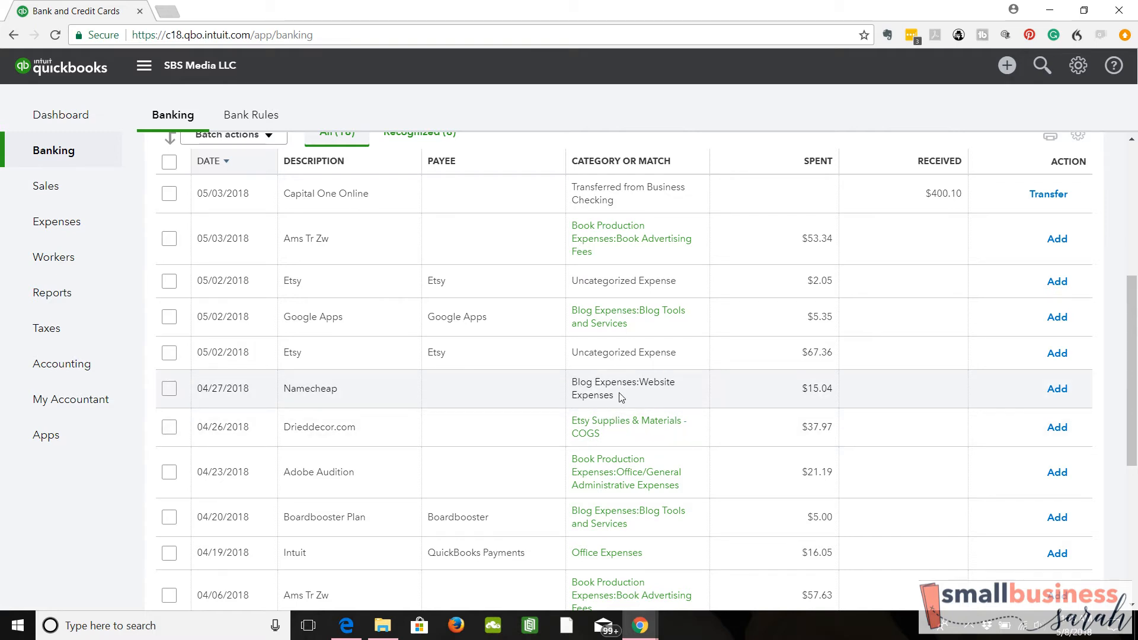
Expand the 04/27/2018 Namecheap transaction and create Namecheap as a new vendor for its payee
left_click(688, 396)
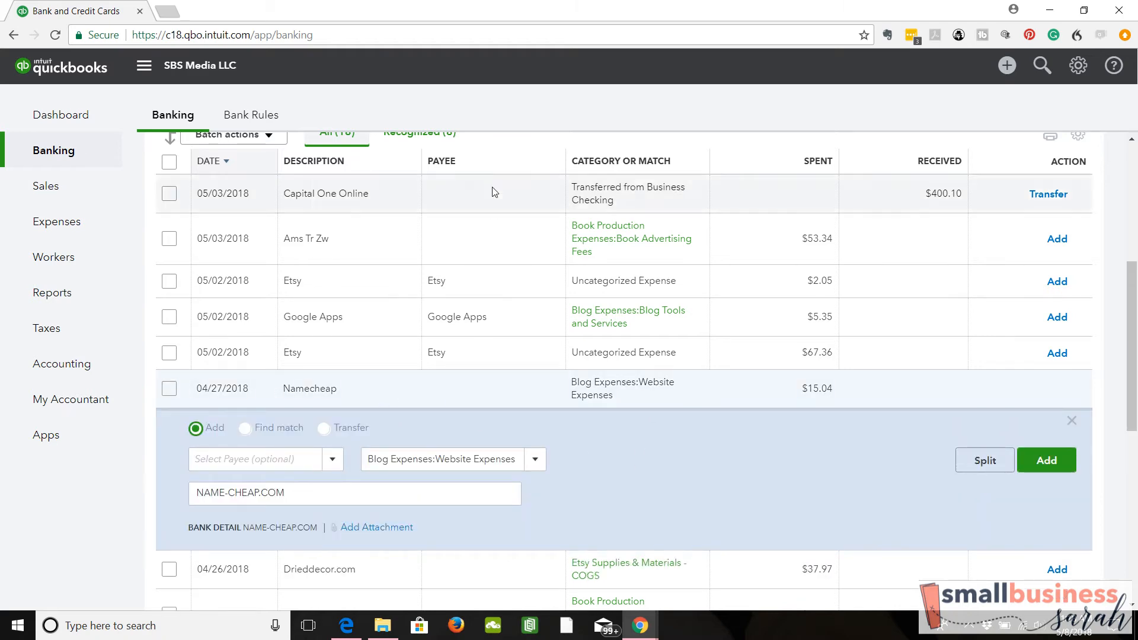
left_click(238, 459)
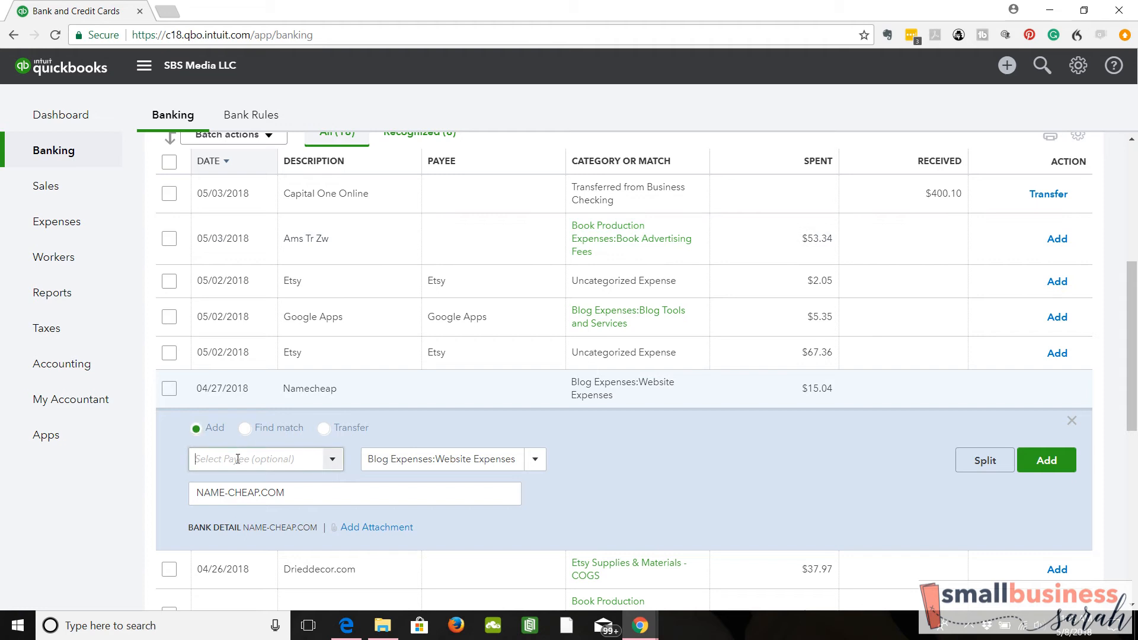
type("Na")
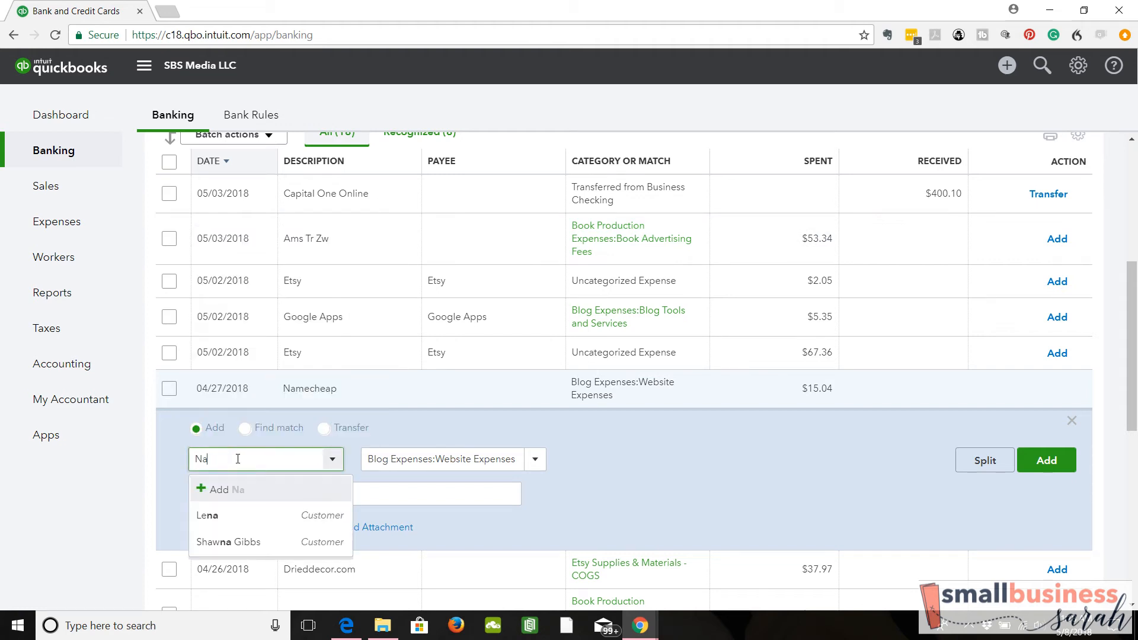
type("mechea")
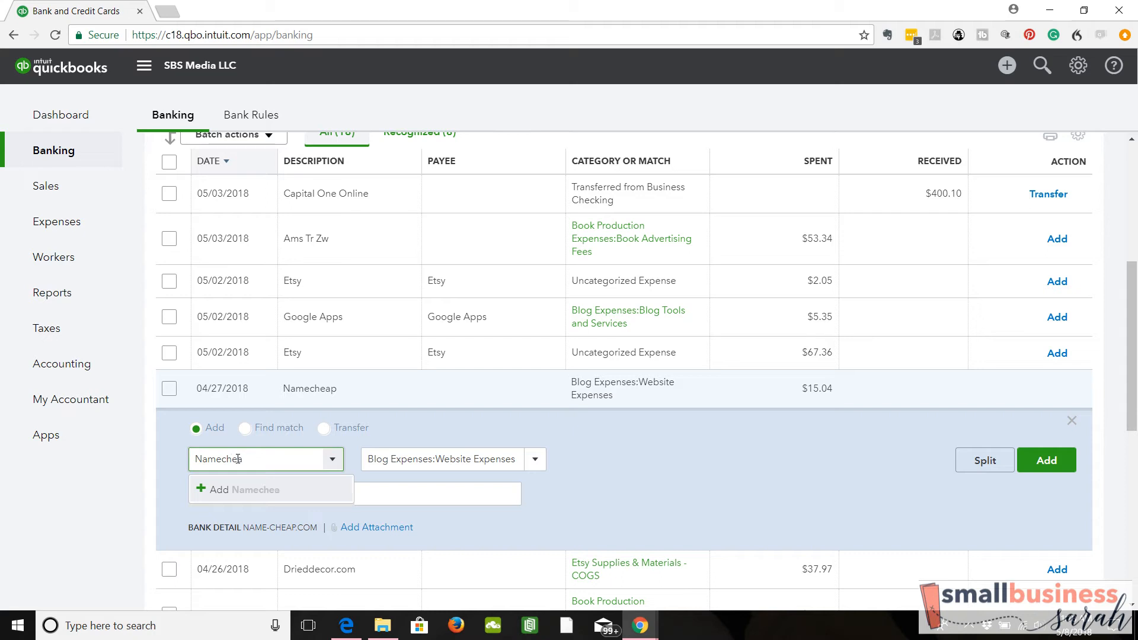
type("p")
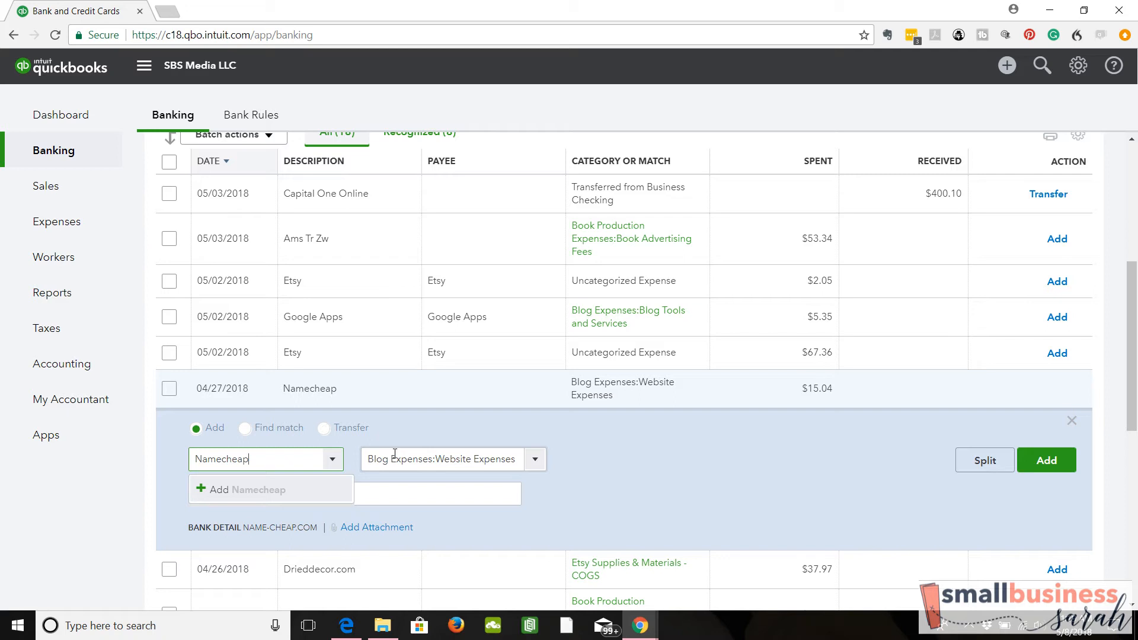
left_click(202, 495)
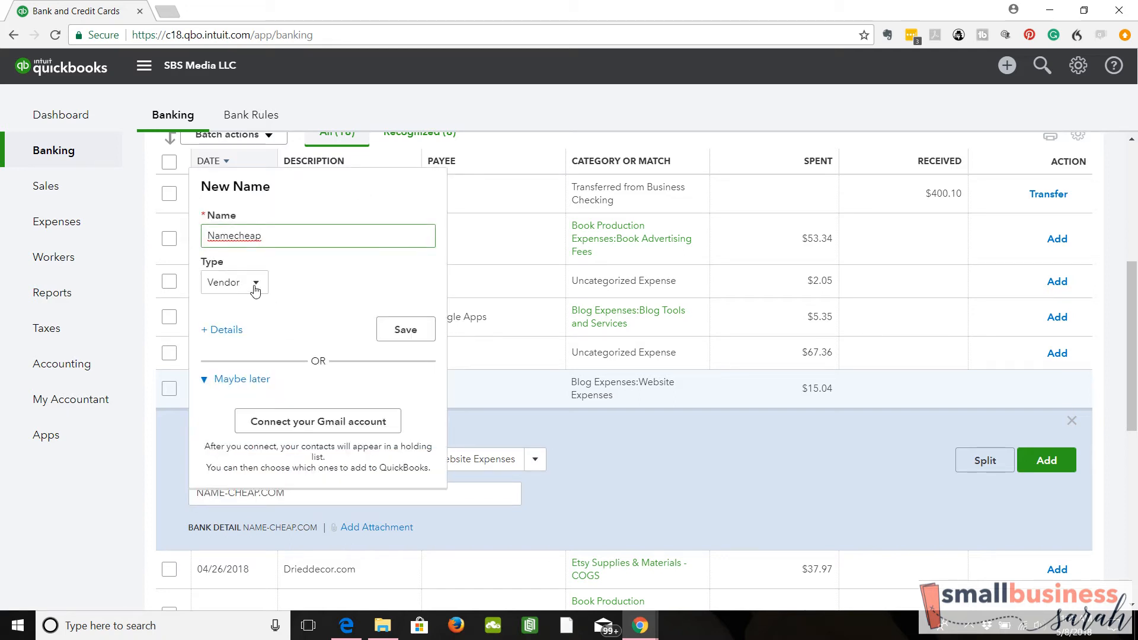
left_click(407, 336)
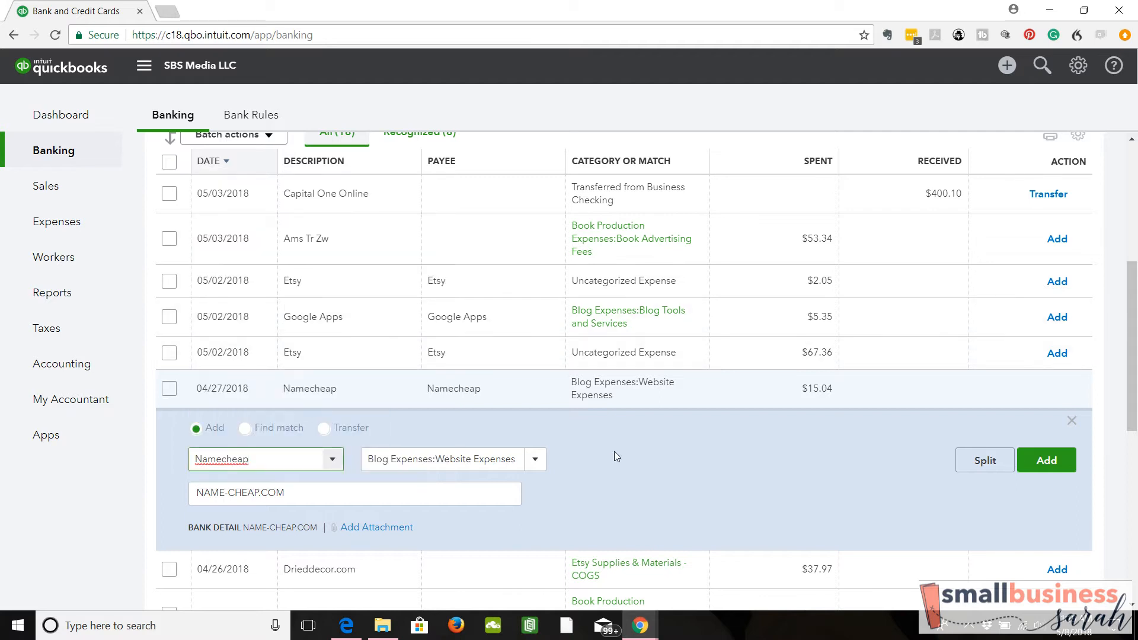
Browse the expense categories, choose Website Expenses under Blog Expenses for the Namecheap transaction, and add it to the books
left_click(536, 463)
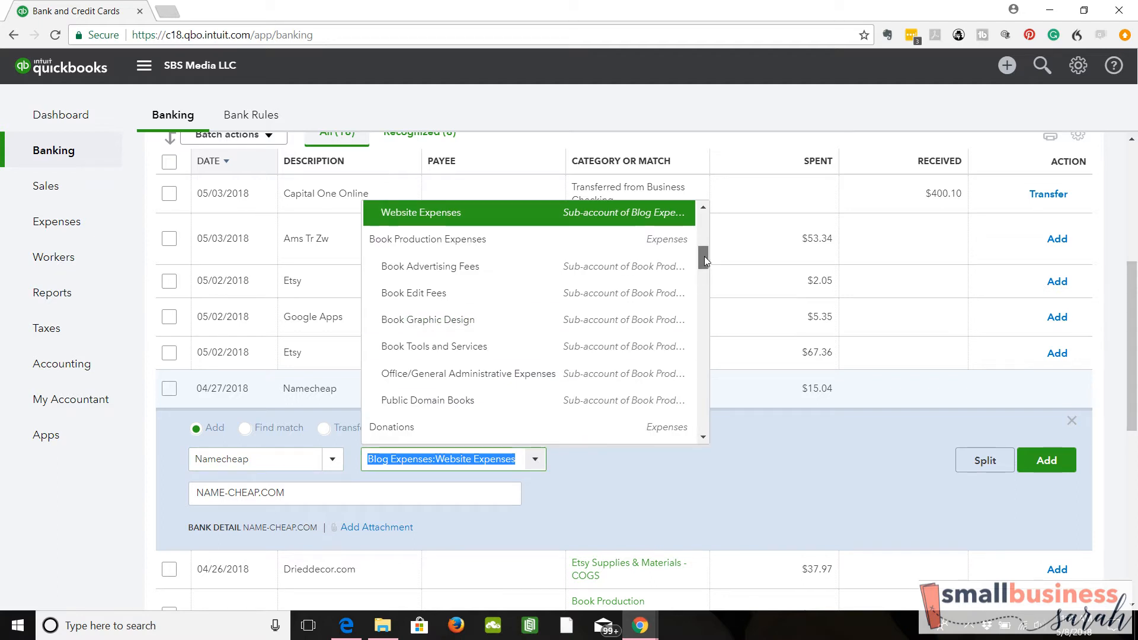
left_click_drag(705, 261, 704, 221)
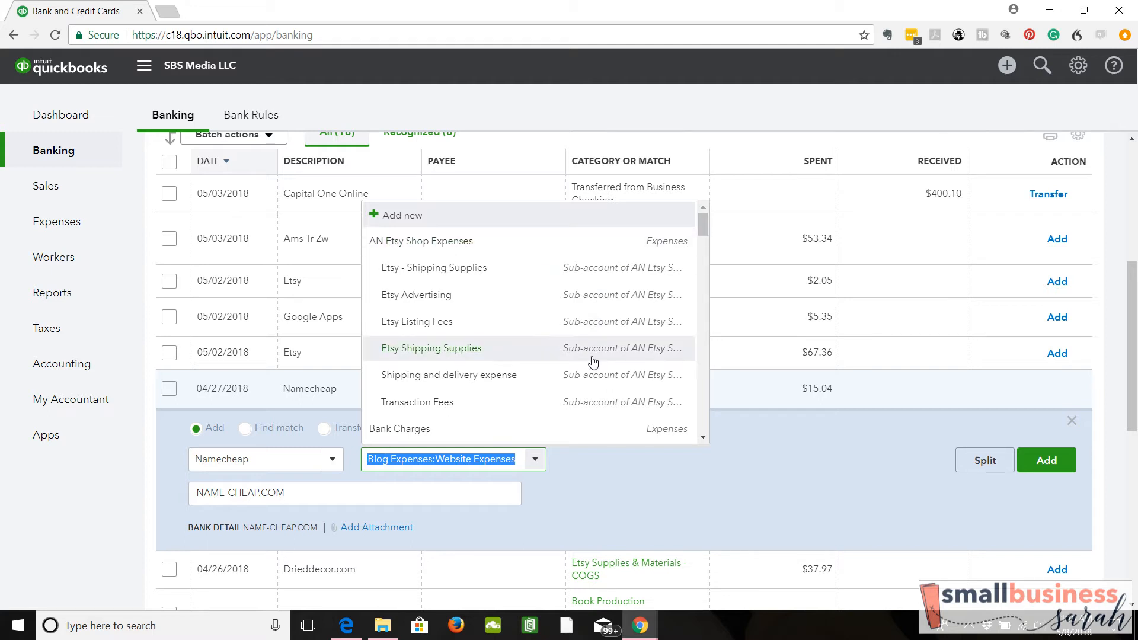
left_click_drag(704, 229, 705, 247)
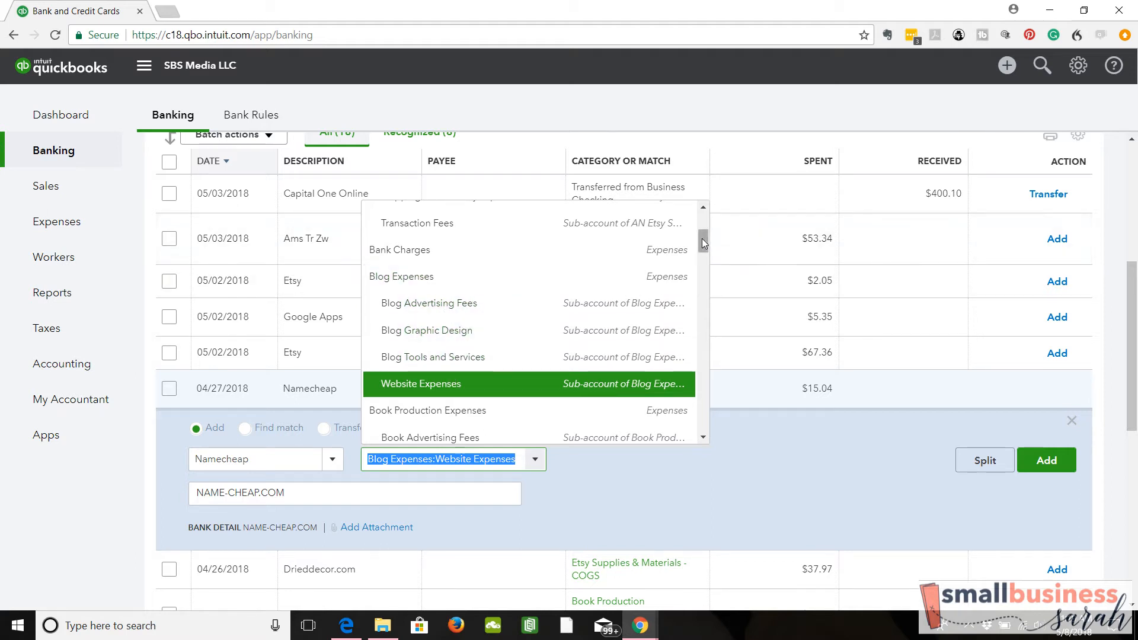
scroll(497, 290, "down", 3)
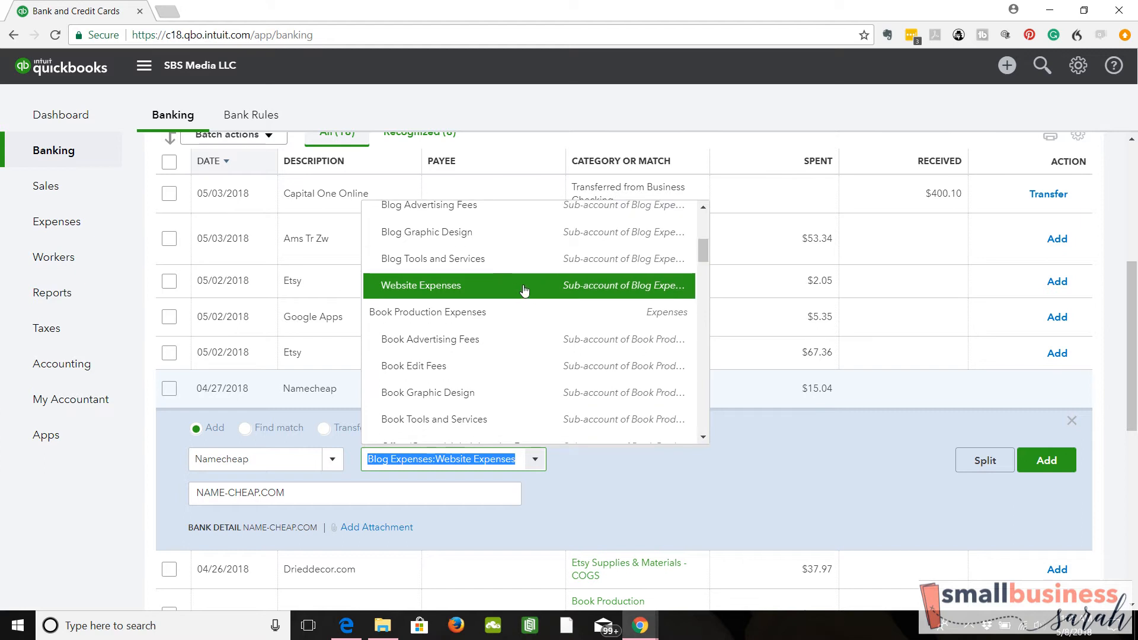
left_click_drag(703, 250, 704, 289)
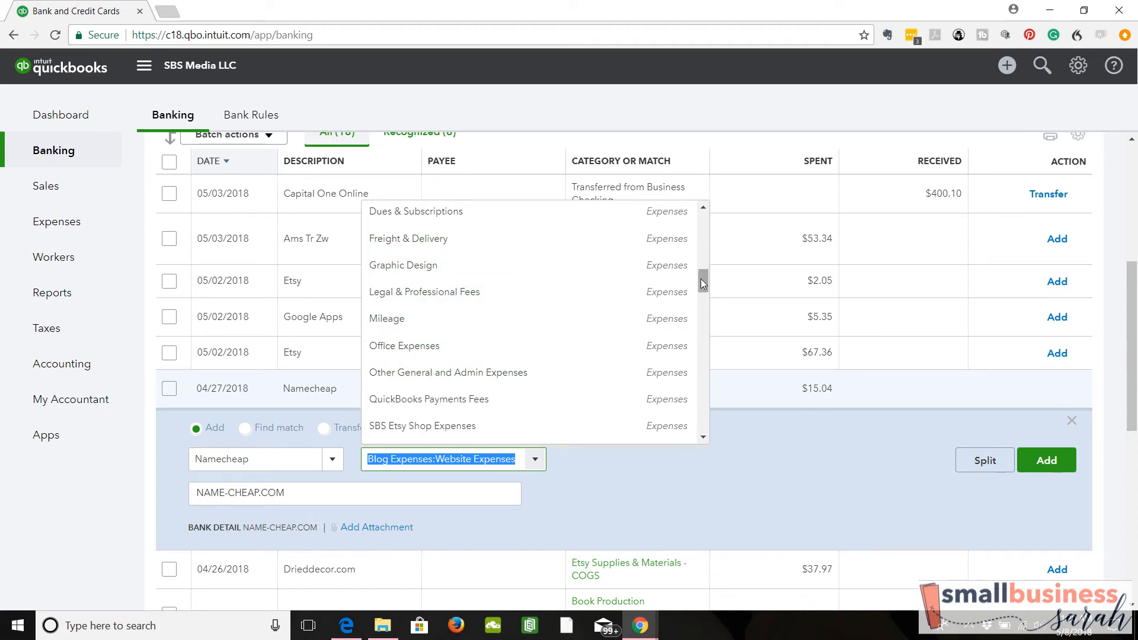
left_click_drag(707, 276, 706, 289)
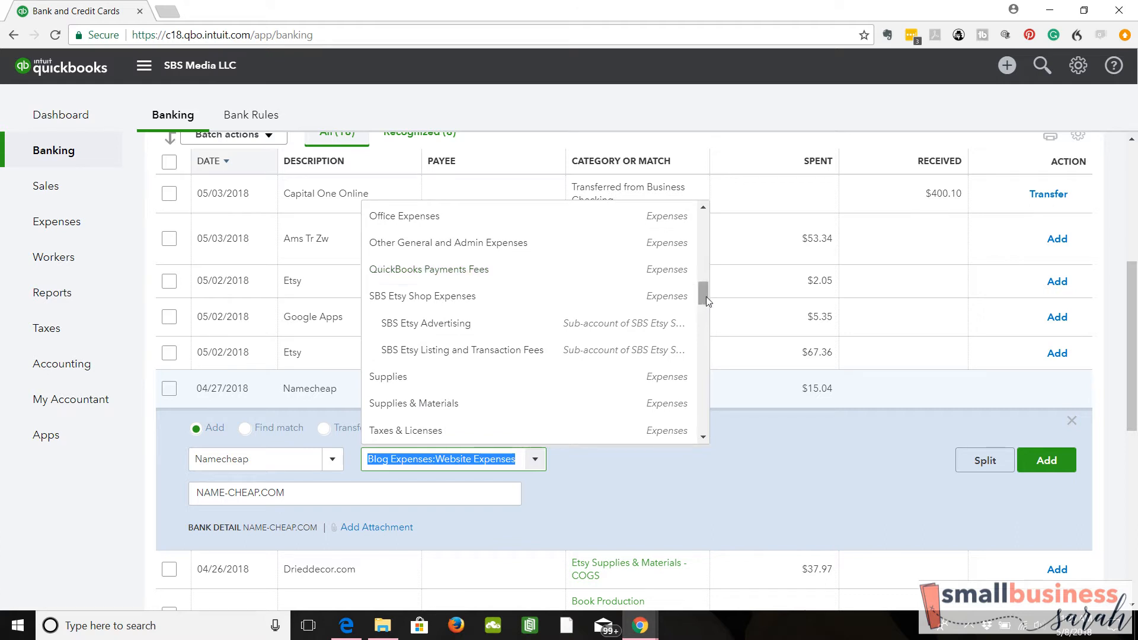
left_click_drag(706, 296, 706, 298)
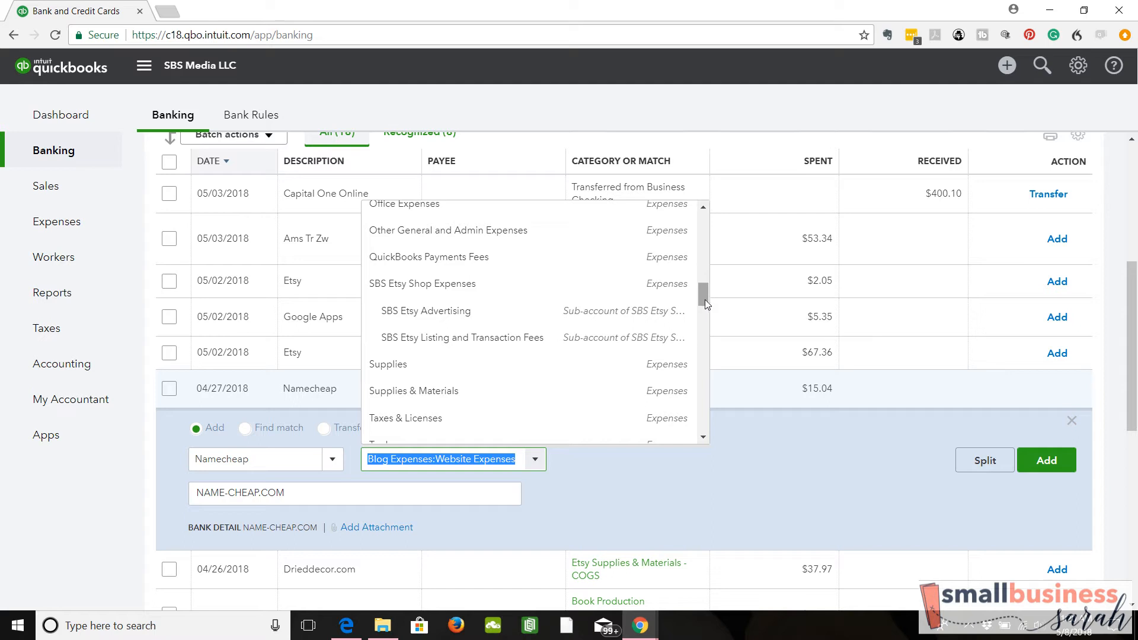
left_click_drag(705, 300, 709, 245)
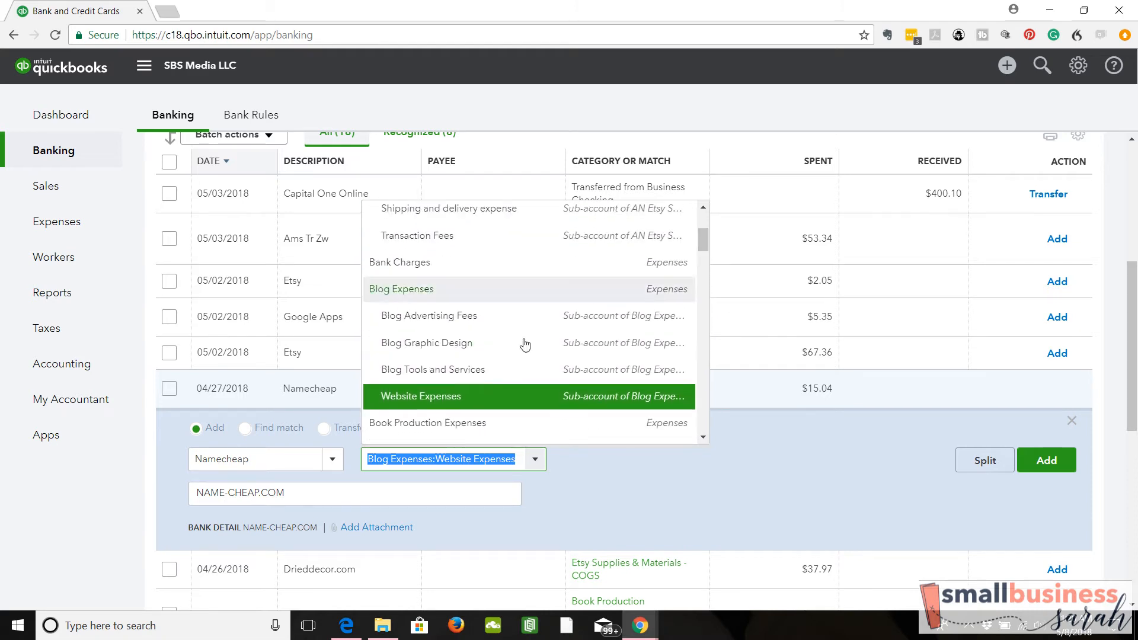
left_click(470, 401)
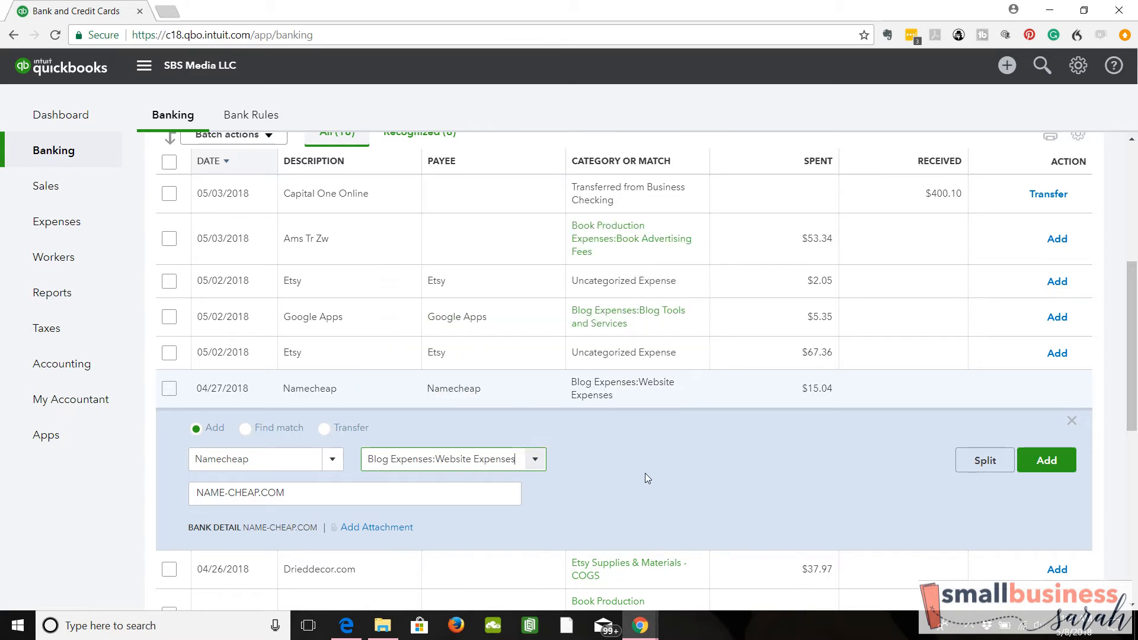
left_click(1045, 471)
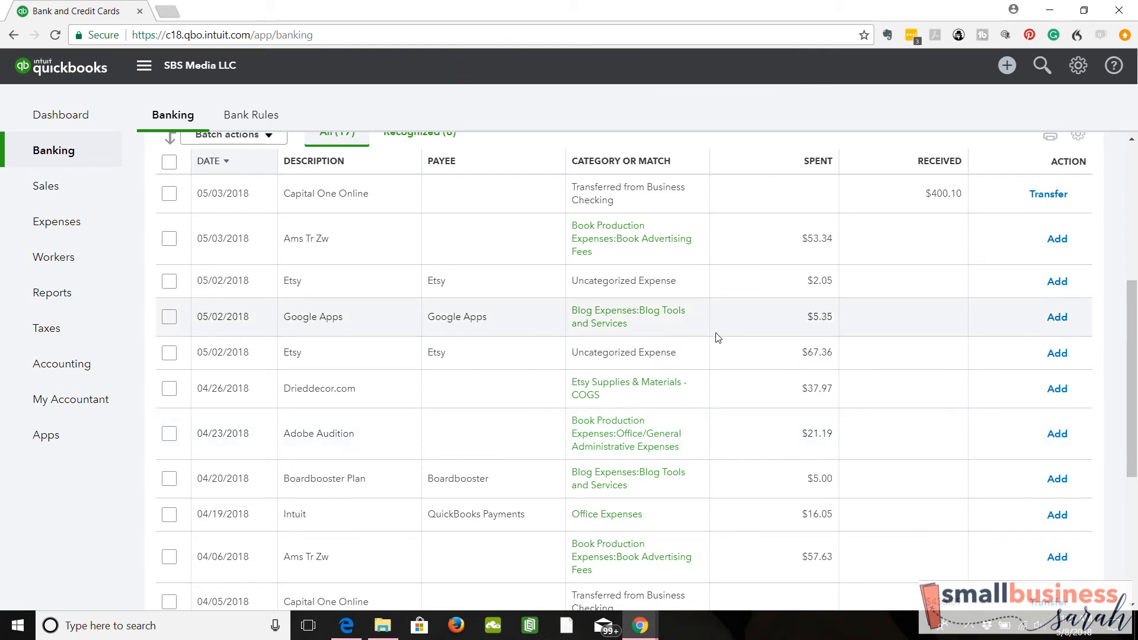
Add the 05/02/2018 Google Apps transaction and batch-accept the Drieddecor.com, Adobe Audition and Boardbooster Plan transactions
left_click(1058, 318)
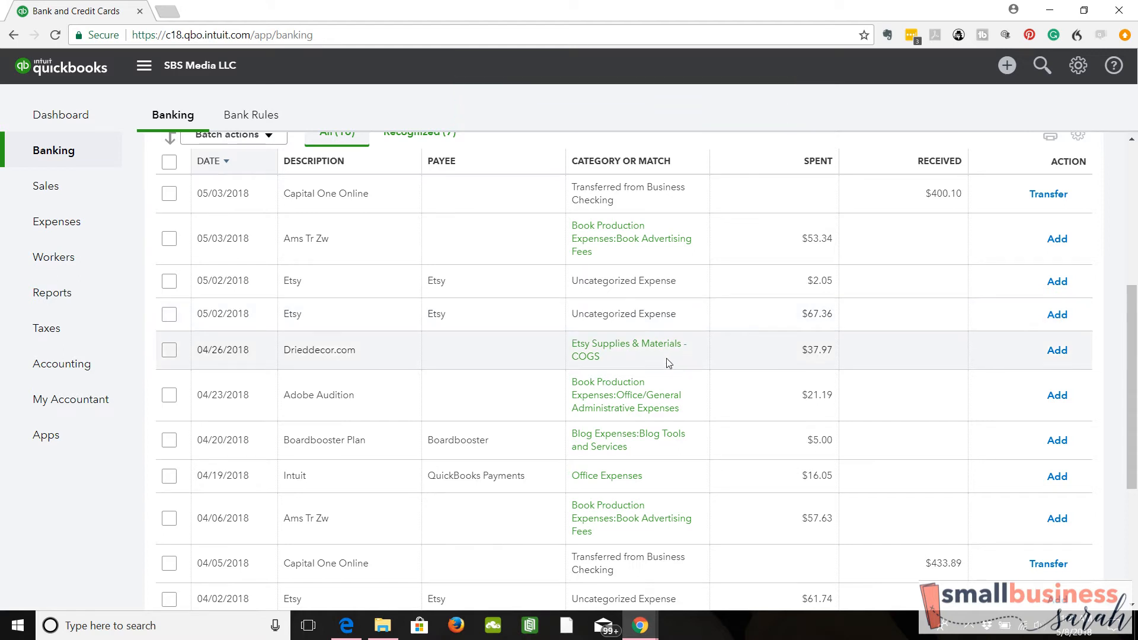
left_click(170, 352)
left_click(170, 397)
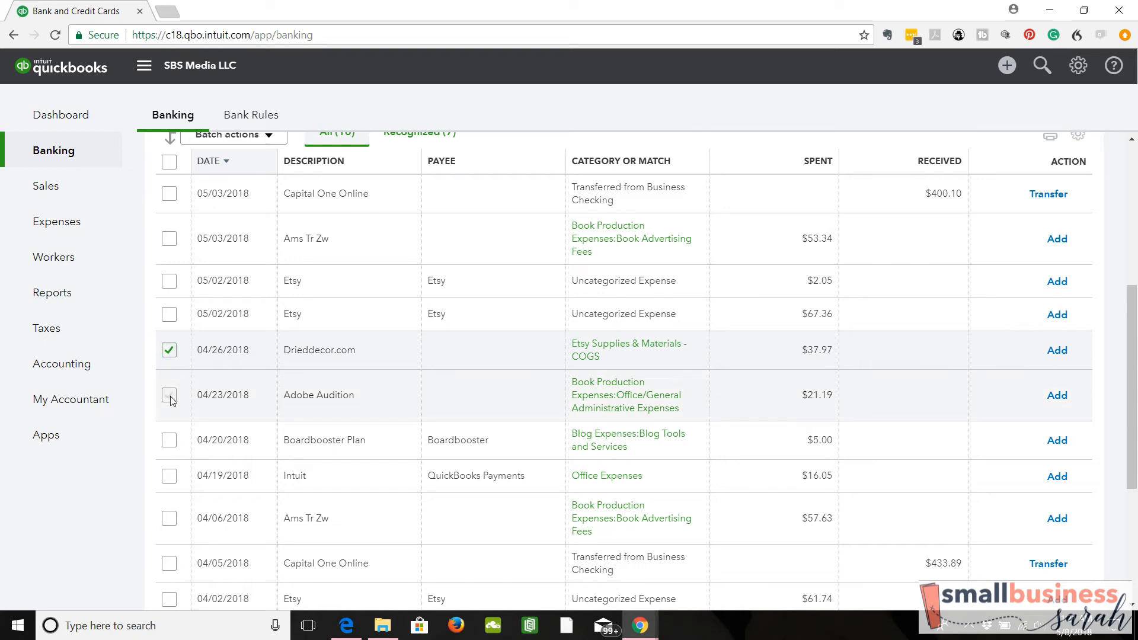
left_click(170, 439)
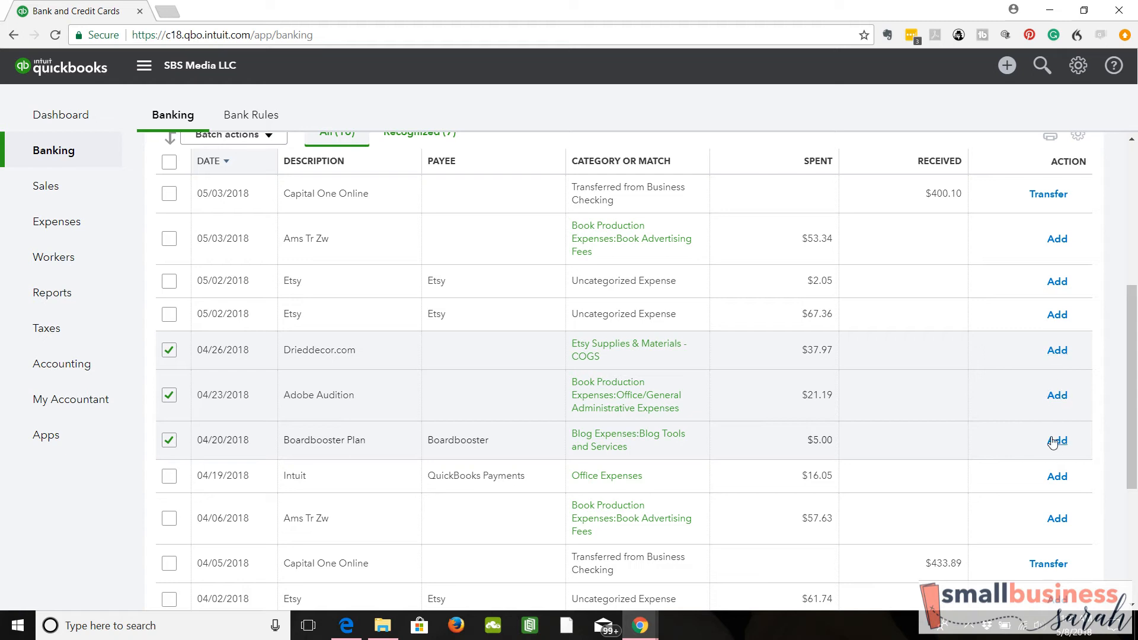
scroll(1133, 366, "up", 2)
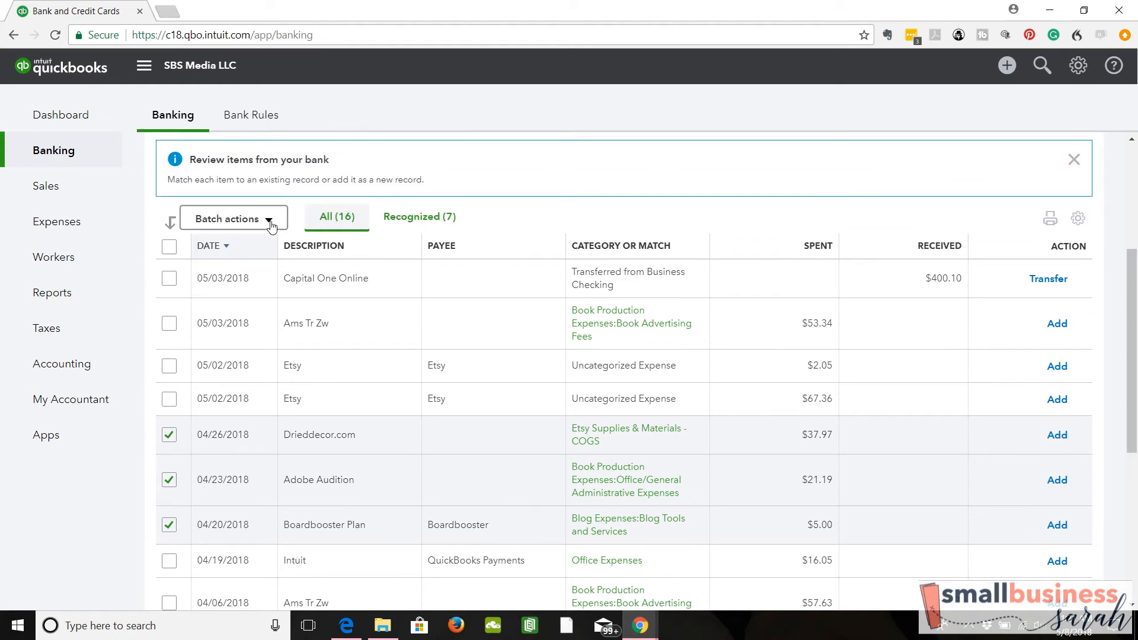
left_click(270, 224)
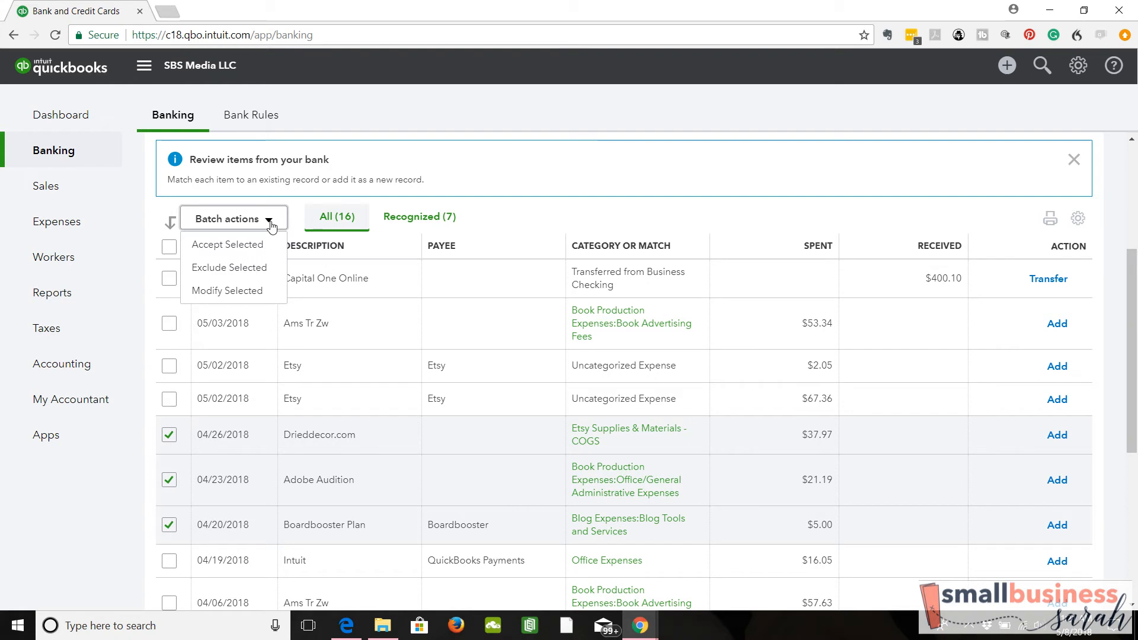
left_click(228, 248)
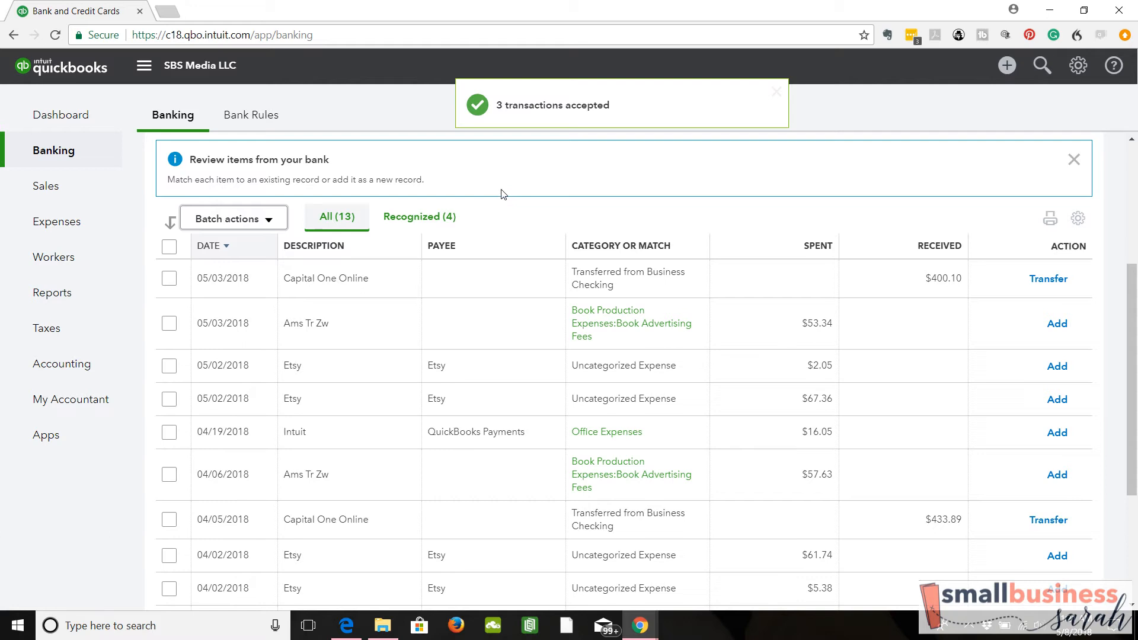
Expand the 03/30/2018 Bluehost.com transaction and create Bluehost as a new vendor for its payee
left_click_drag(1136, 325, 1137, 387)
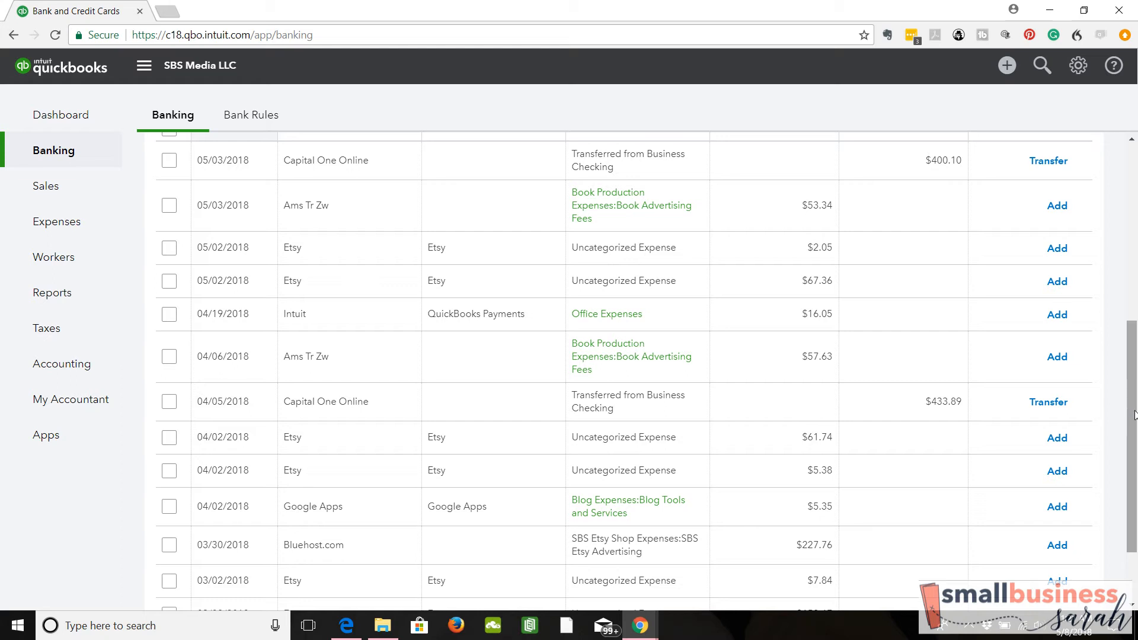
left_click_drag(1134, 409, 1136, 379)
scroll(871, 399, "down", 3)
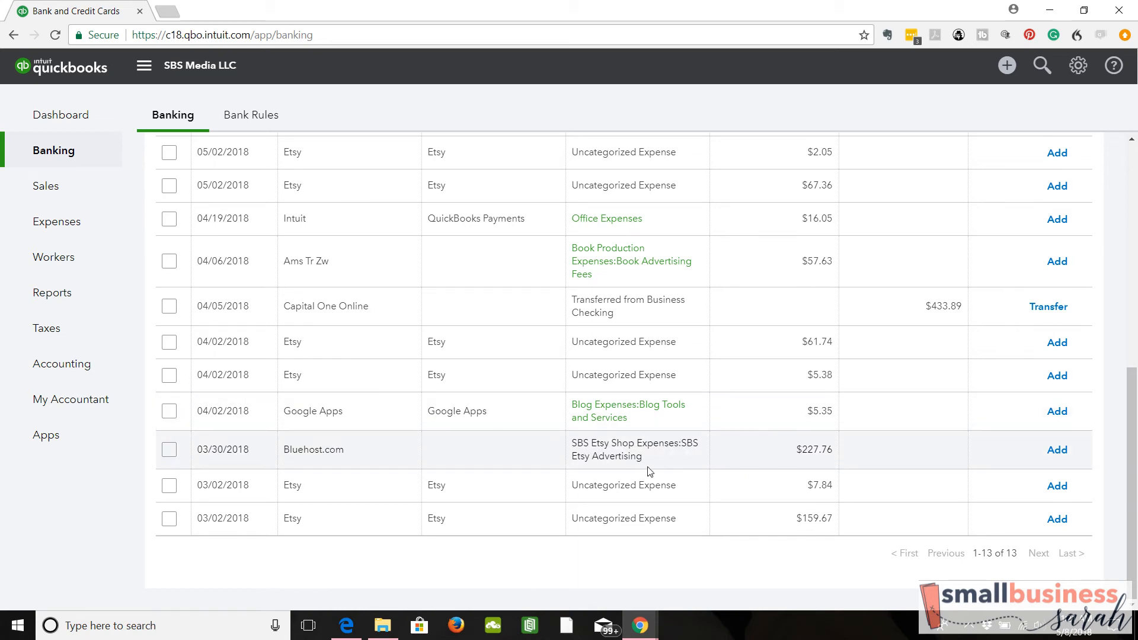
left_click(670, 460)
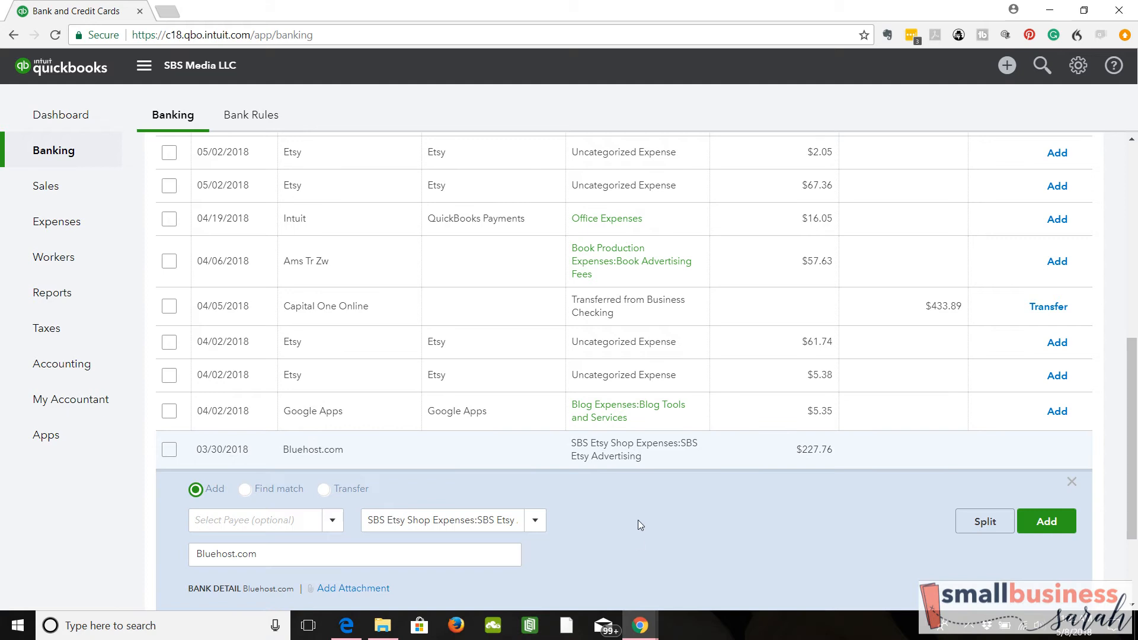
left_click(294, 517)
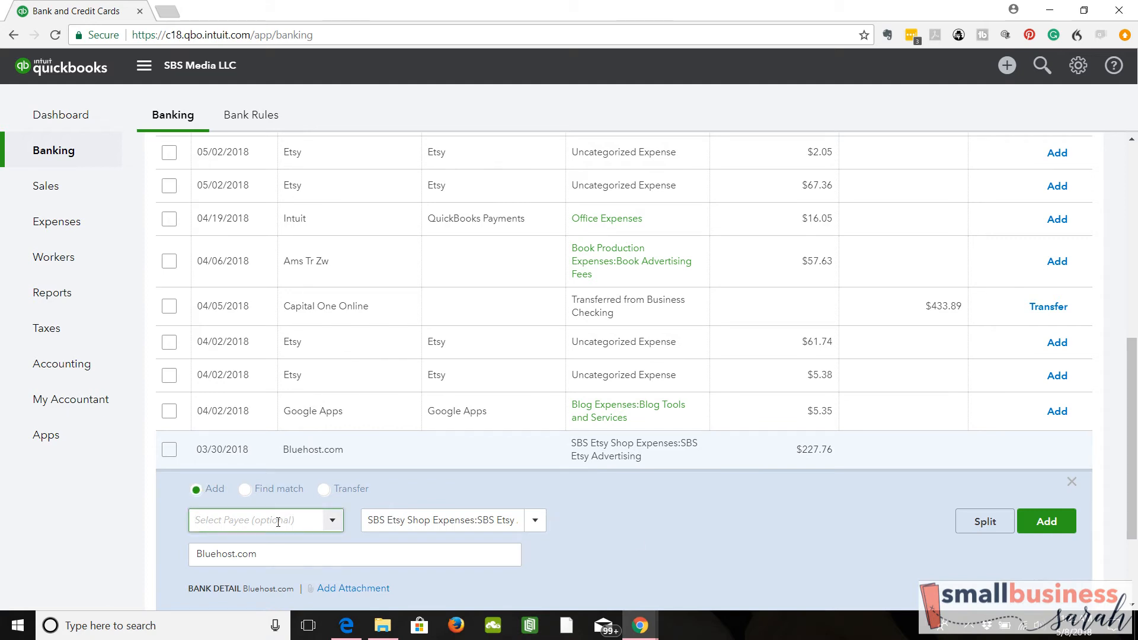
type("Blu")
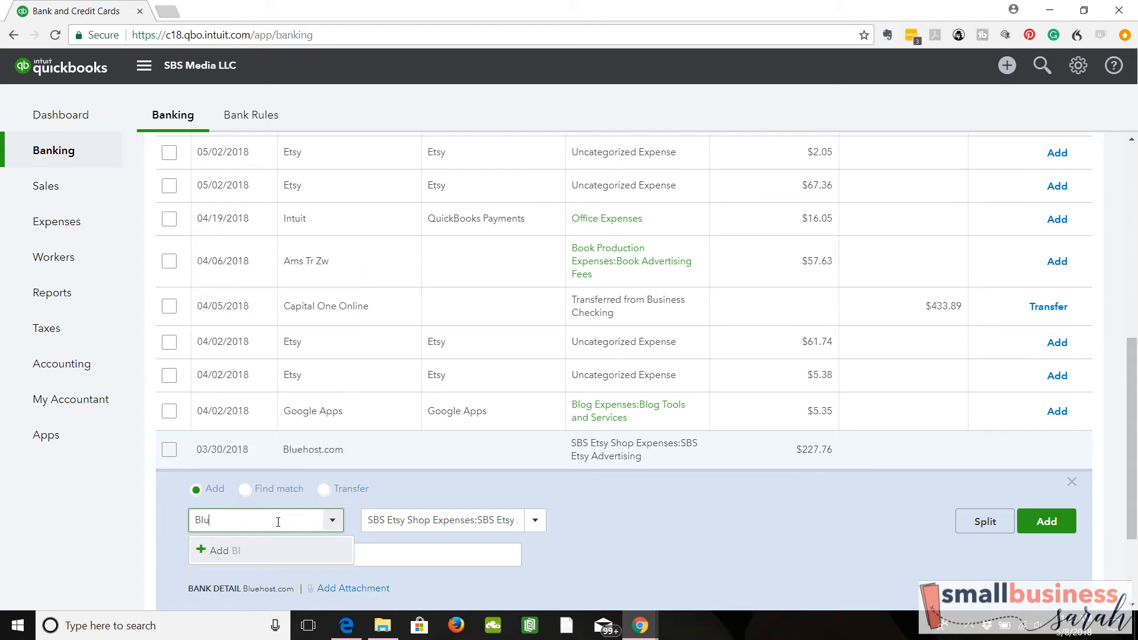
type("ehost")
left_click(200, 552)
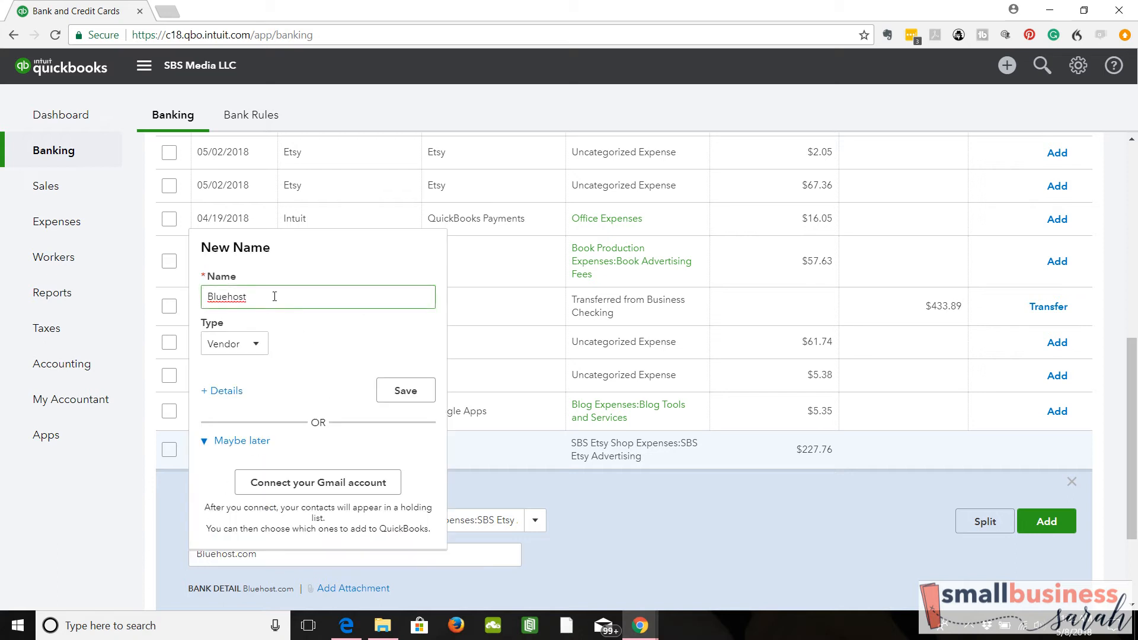
left_click(406, 391)
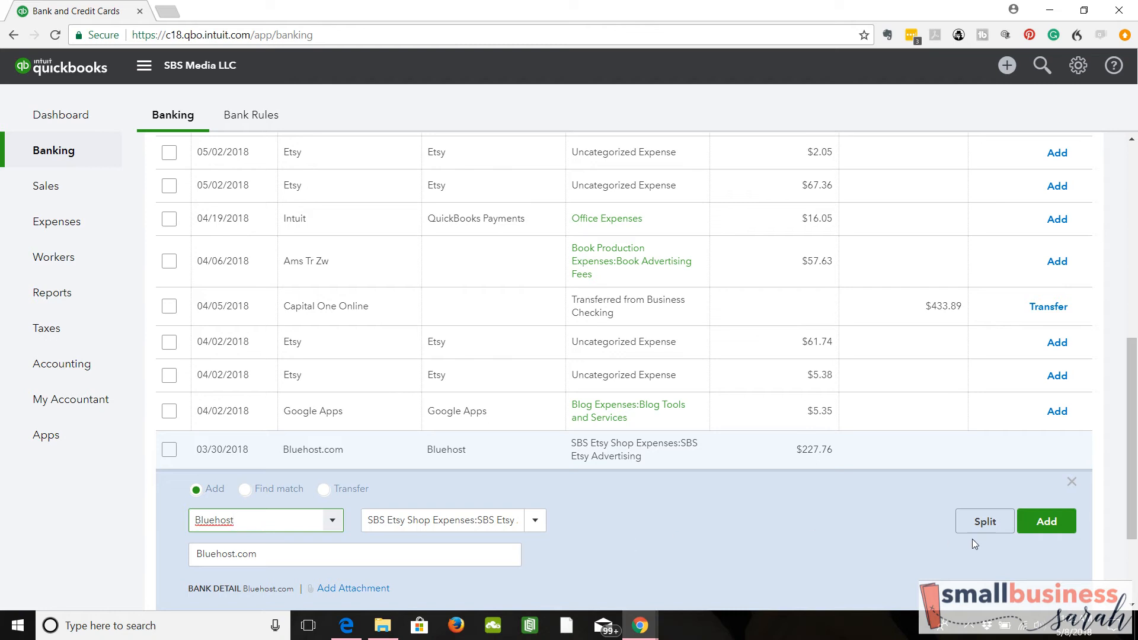
Split the 03/30/2018 Bluehost.com transaction, choosing Supplies & Materials for the first line with an amount of 112.07
left_click(983, 521)
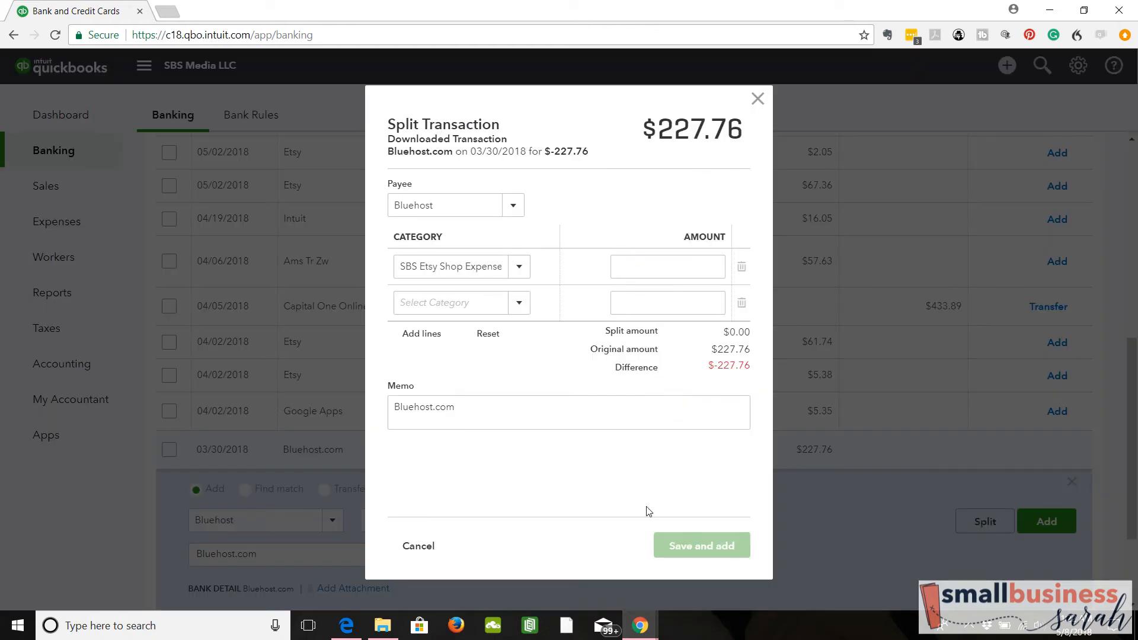
left_click(519, 267)
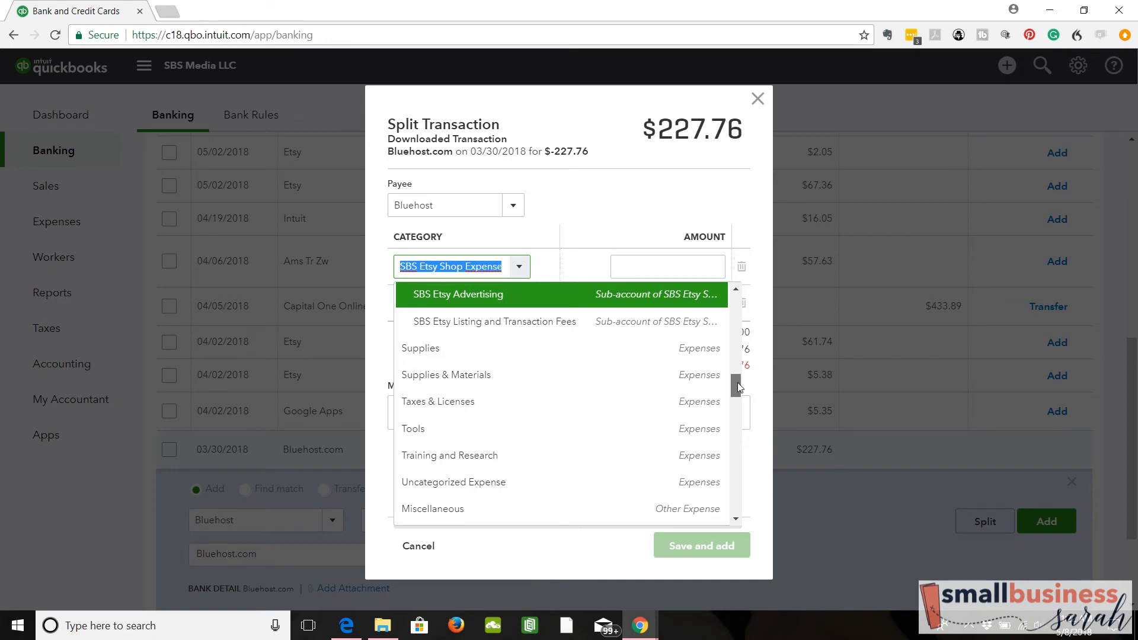
left_click_drag(737, 382, 737, 374)
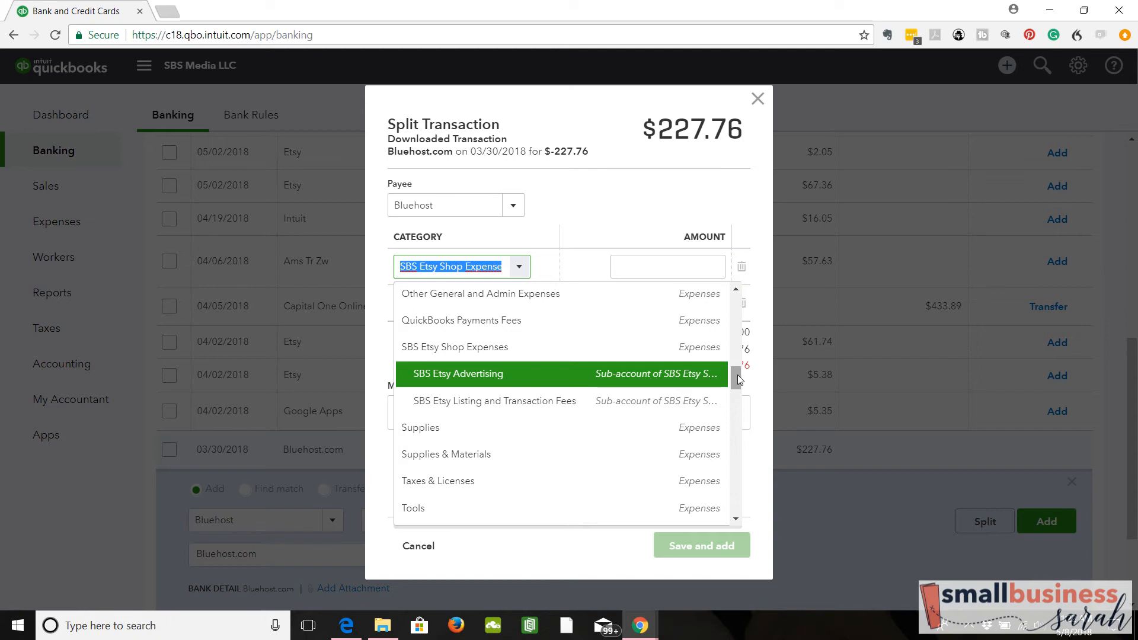
mouse_move(737, 373)
left_mouse_down()
mouse_move(737, 325)
mouse_move(740, 404)
mouse_move(738, 382)
left_mouse_up()
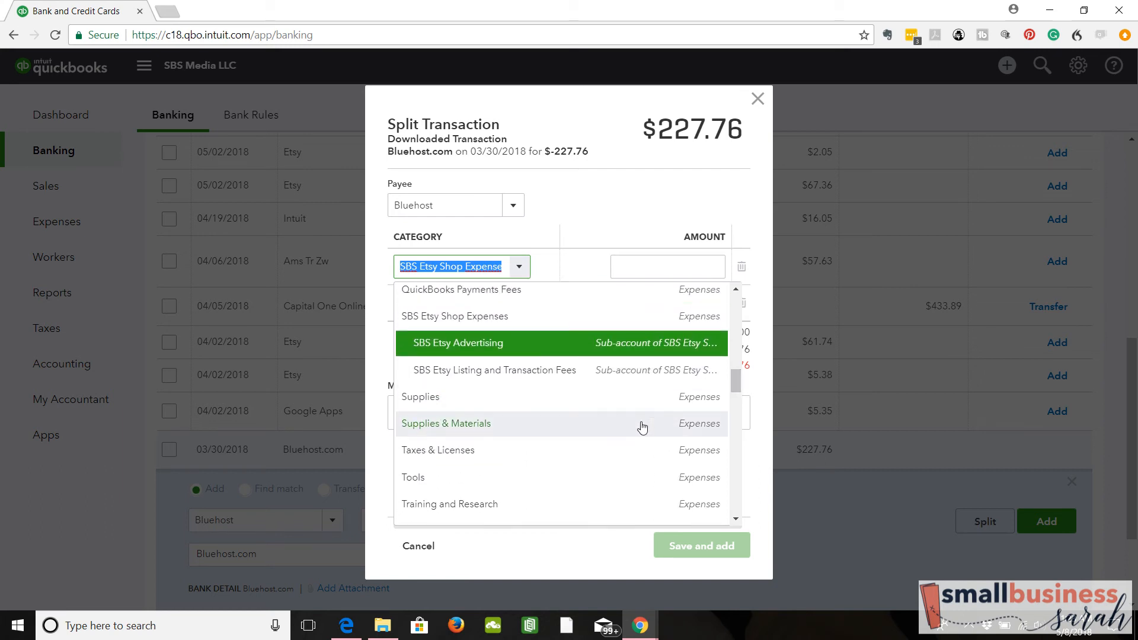
left_click_drag(734, 385, 735, 322)
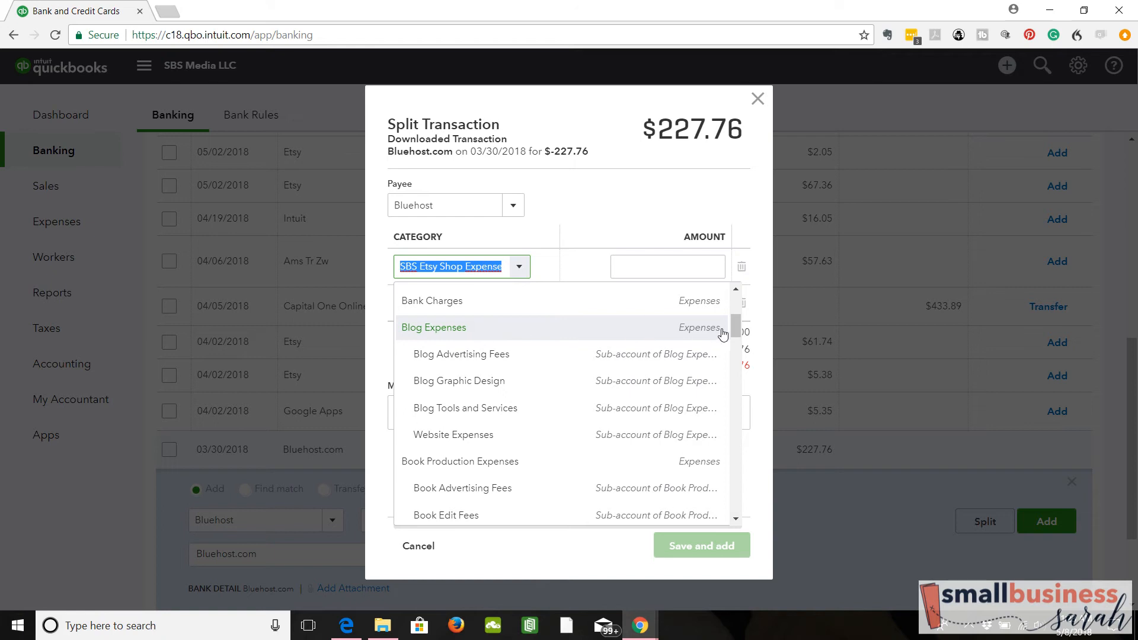
left_click_drag(742, 329, 746, 377)
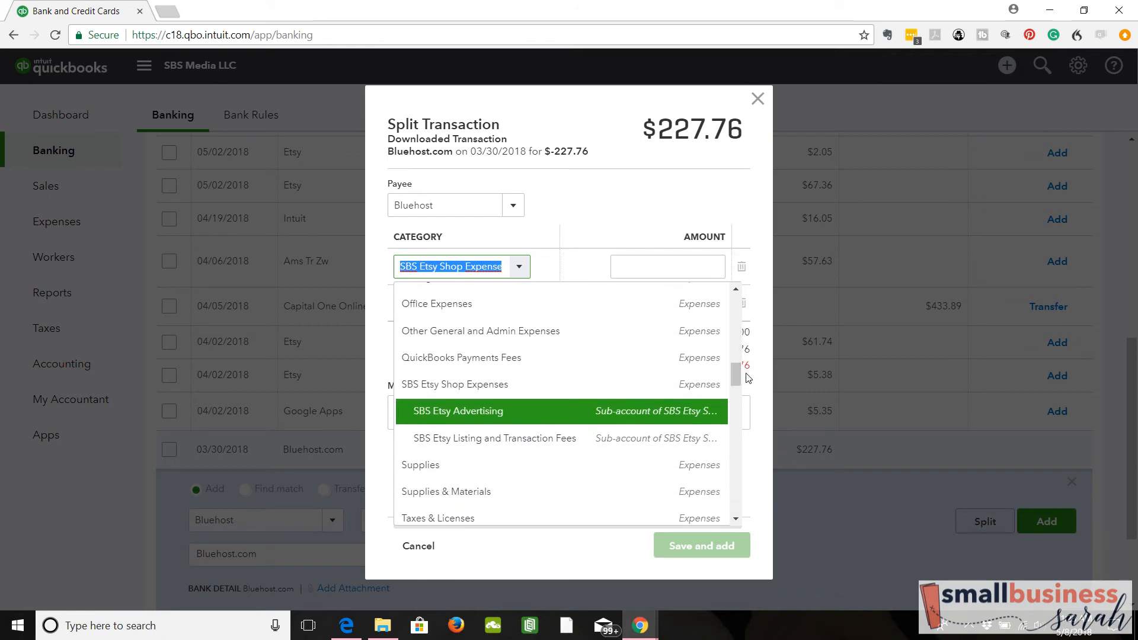
left_click(681, 495)
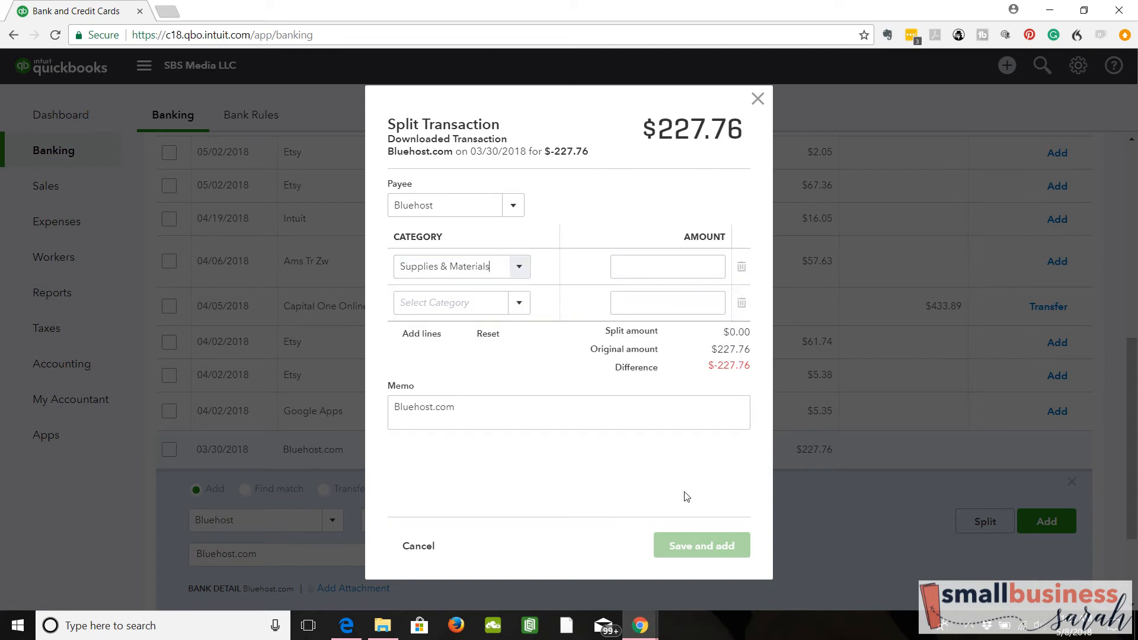
left_click(719, 266)
type("11")
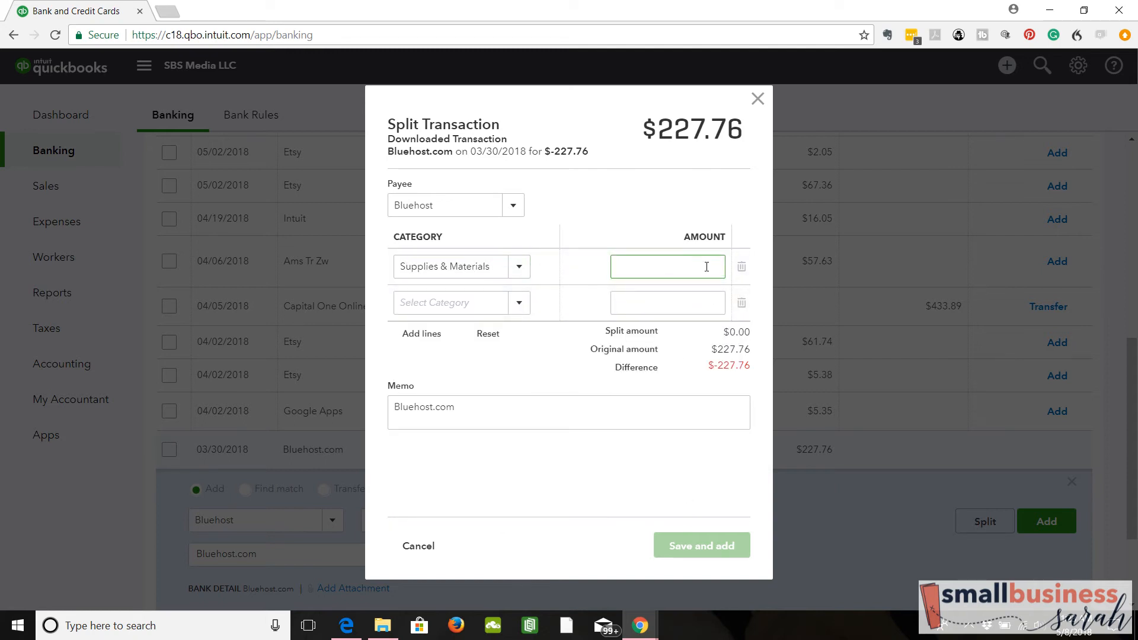
type("2.07")
Set the second split line to Office Expenses with an amount of 115.69, and cancel the split
left_click(673, 305)
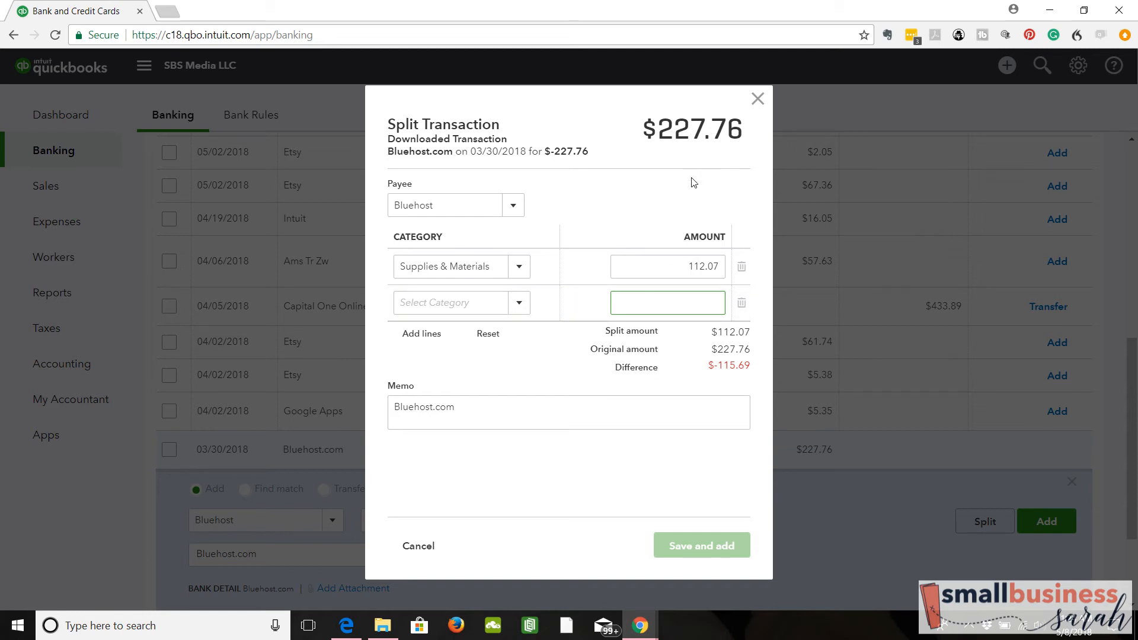
left_click(520, 304)
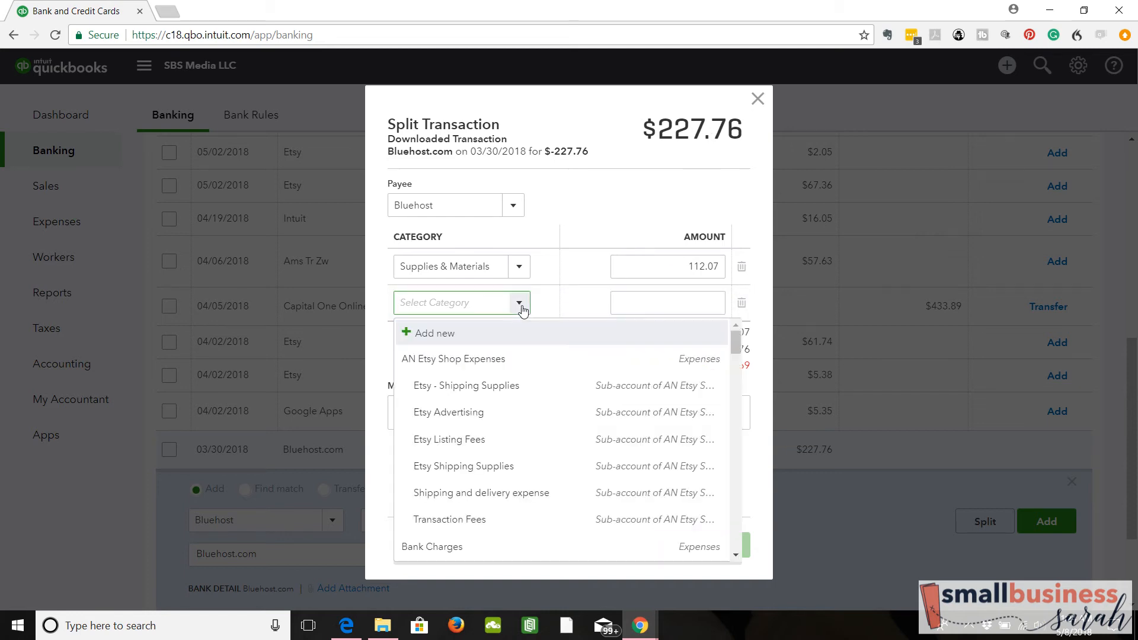
left_click_drag(739, 345, 745, 402)
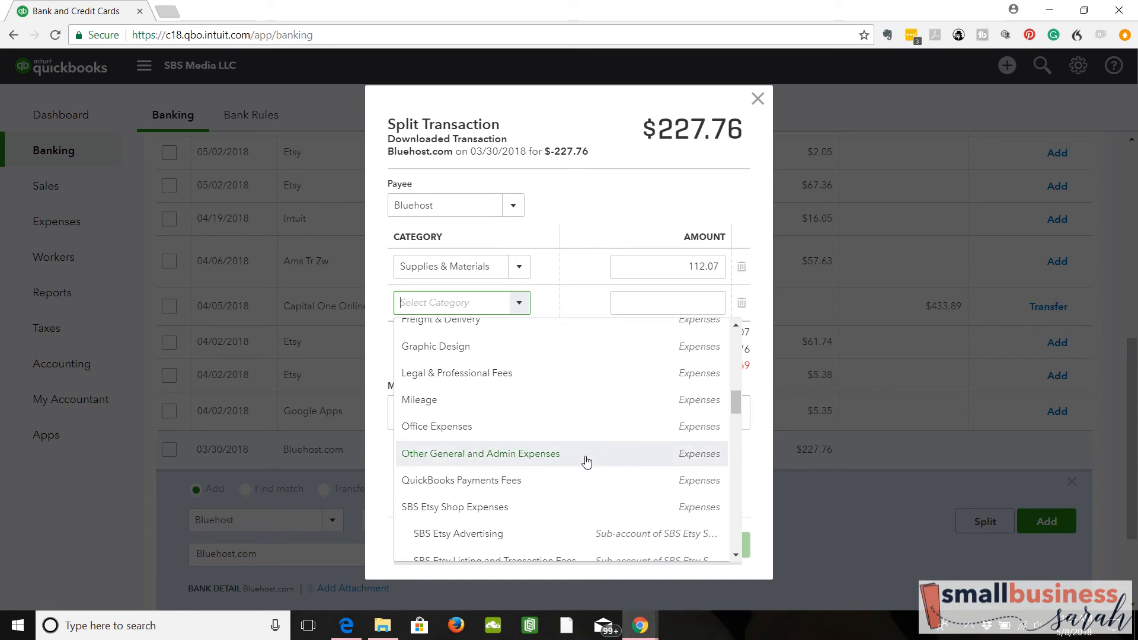
left_click(503, 439)
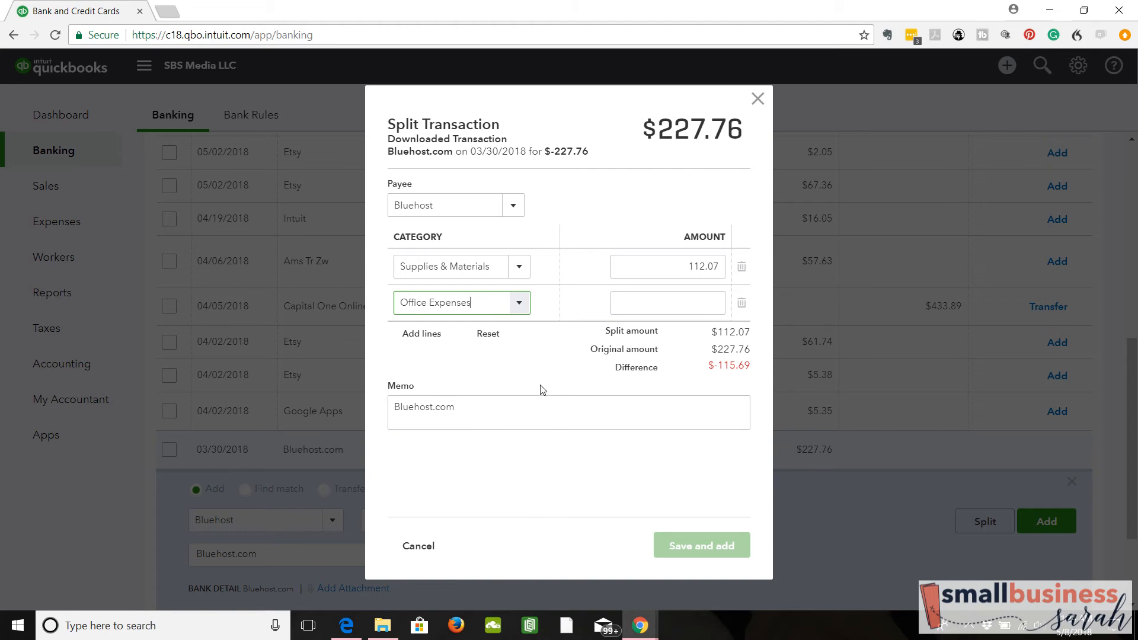
left_click(687, 307)
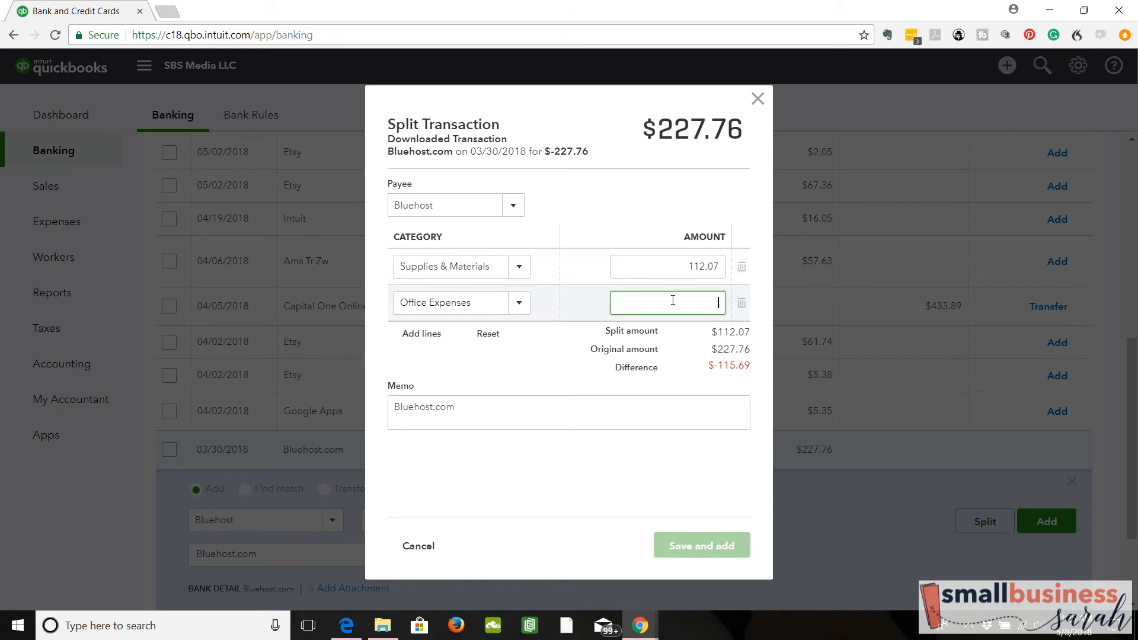
type(".69")
left_click(597, 279)
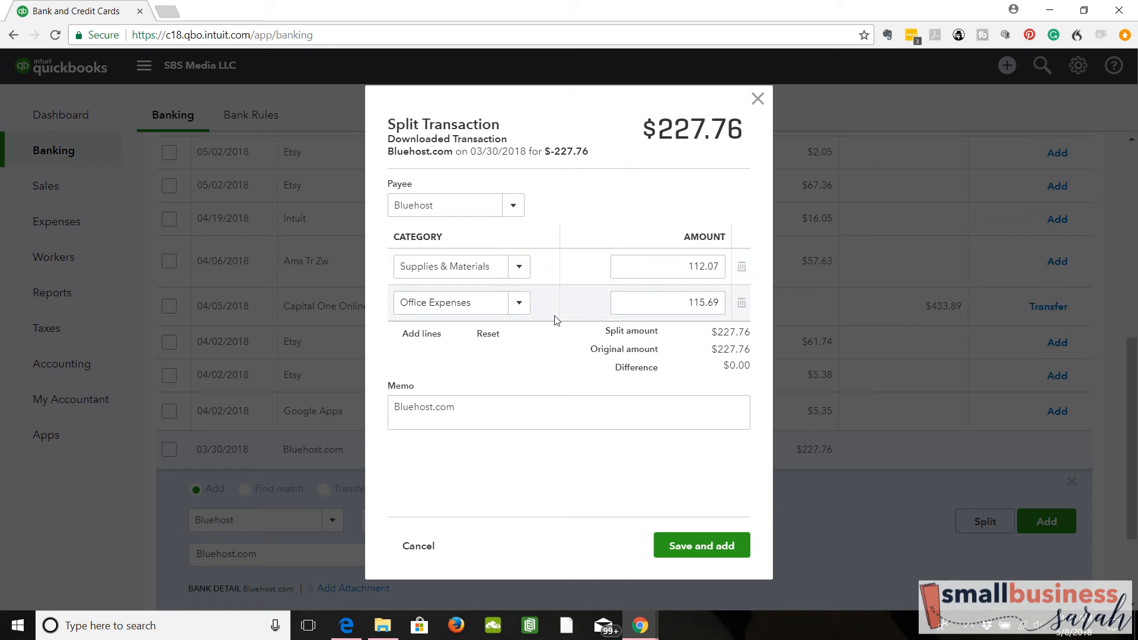
left_click(423, 551)
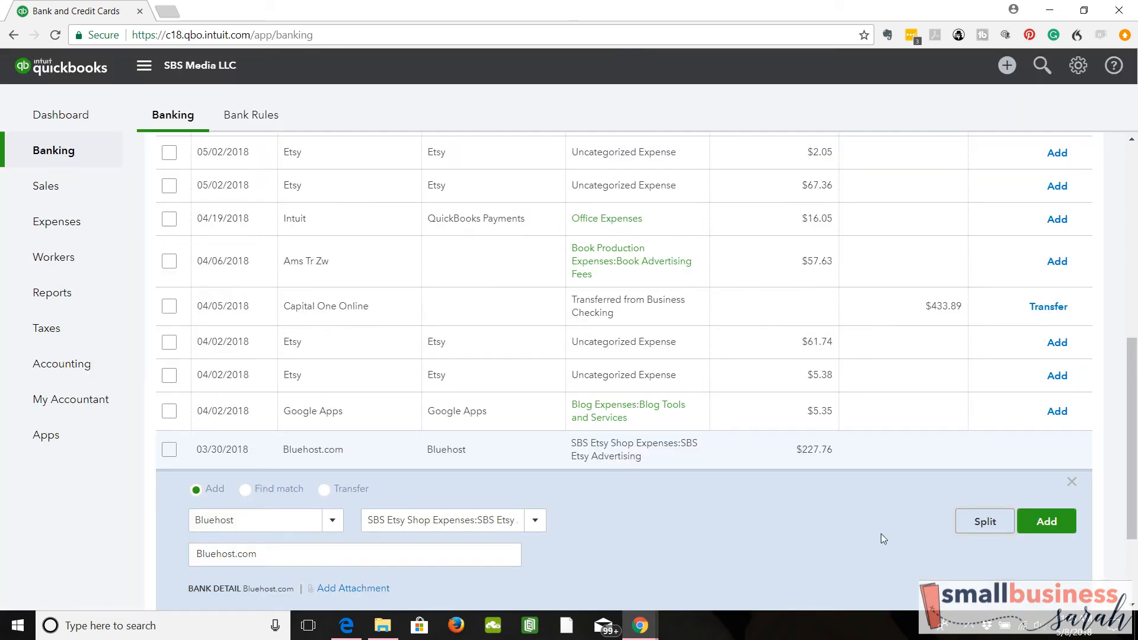
Look at the 04/02/2018 Google Apps and Etsy transaction details, and switch the 04/05/2018 Capital One Online transaction from Transfer to Add
left_click(776, 410)
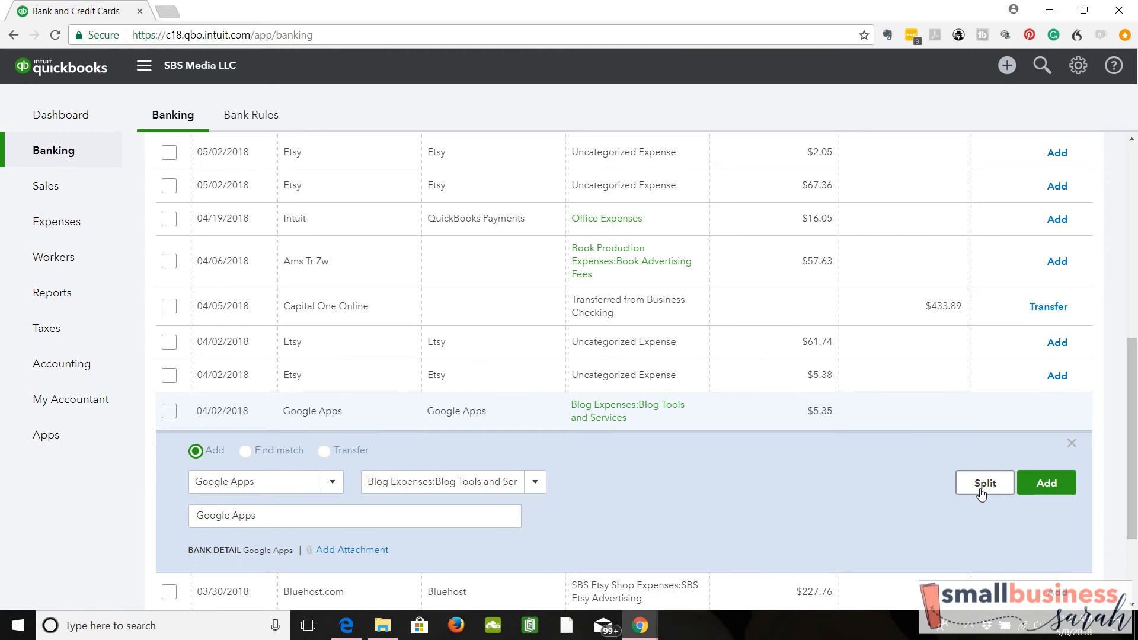
left_click(771, 379)
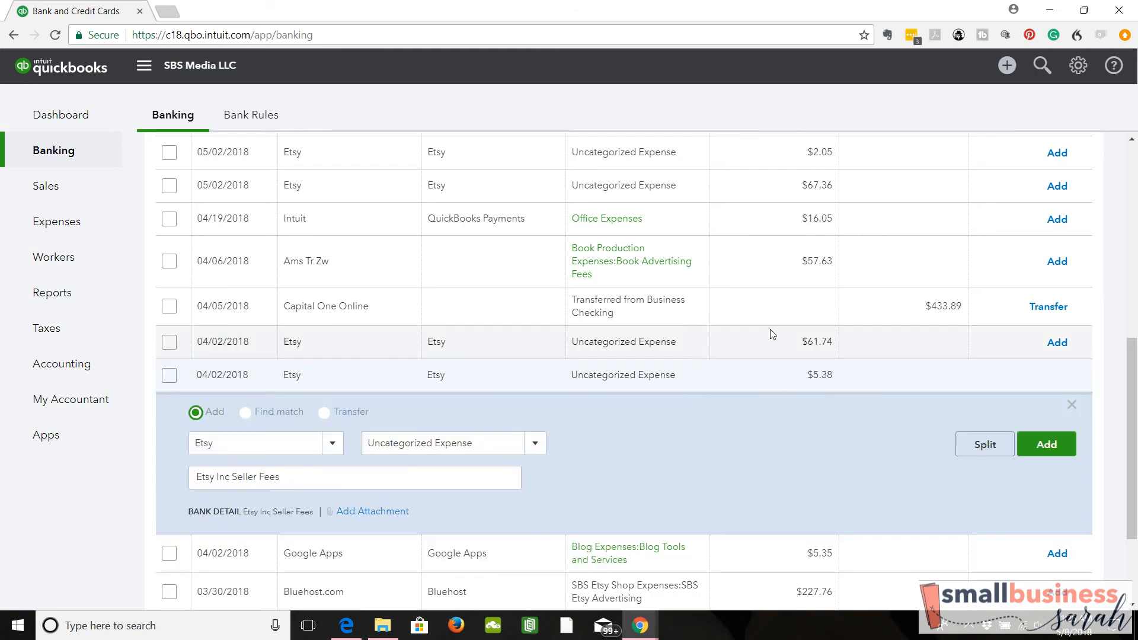
left_click(889, 317)
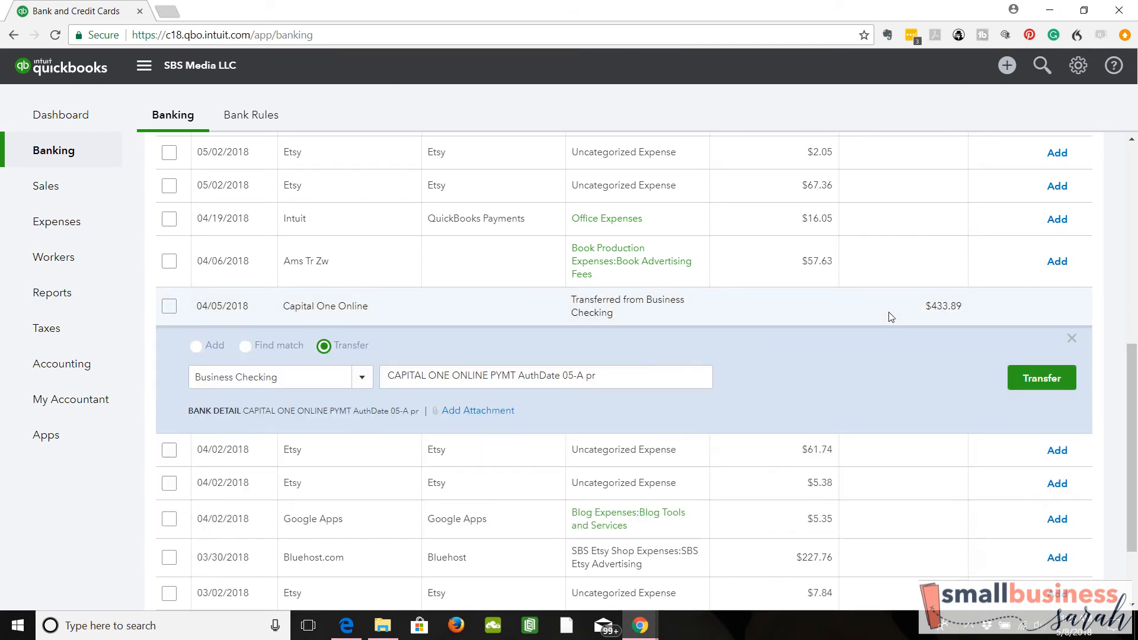
left_click(195, 346)
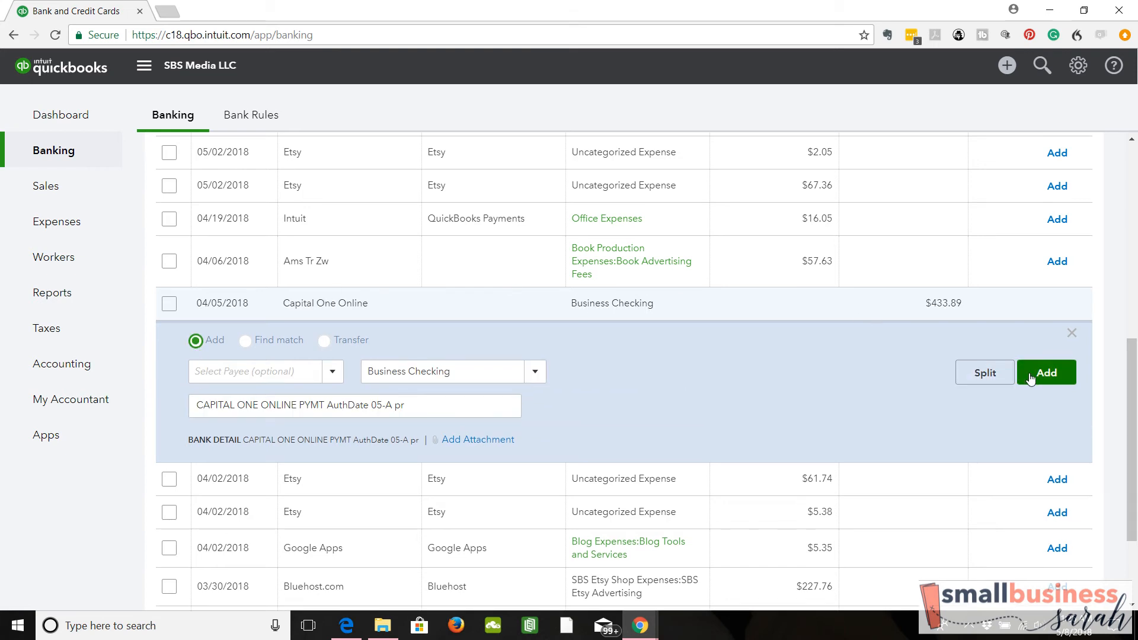
left_click(1071, 333)
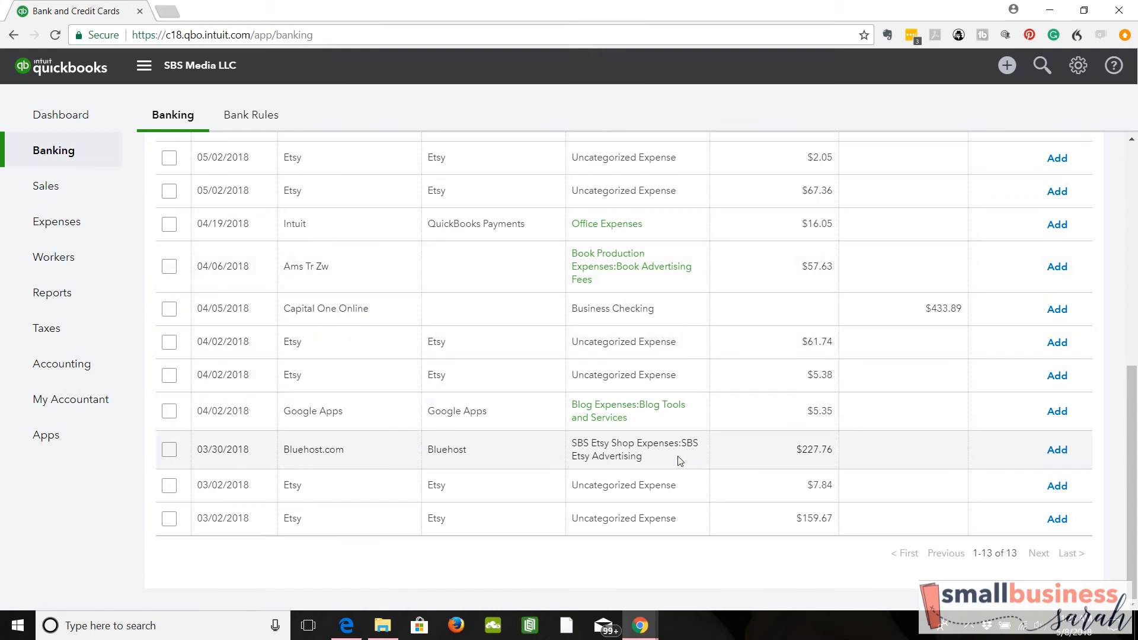
Expand the 03/30/2018 Bluehost.com transaction and review the available expense categories, from Blog Expenses through Miscellaneous
left_click(678, 458)
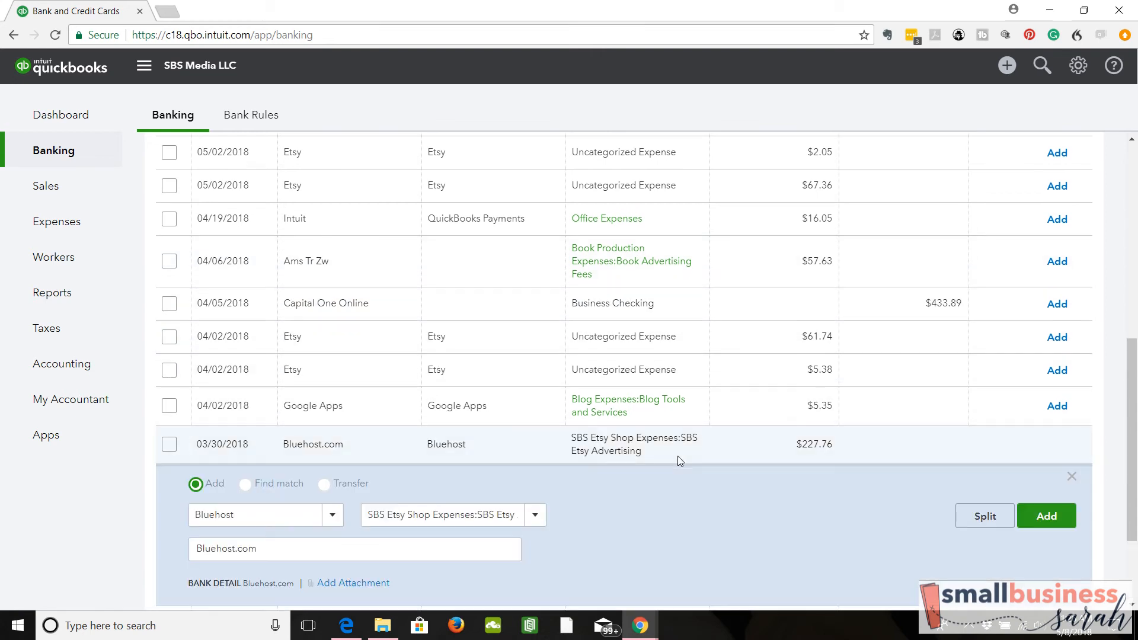
left_click(536, 517)
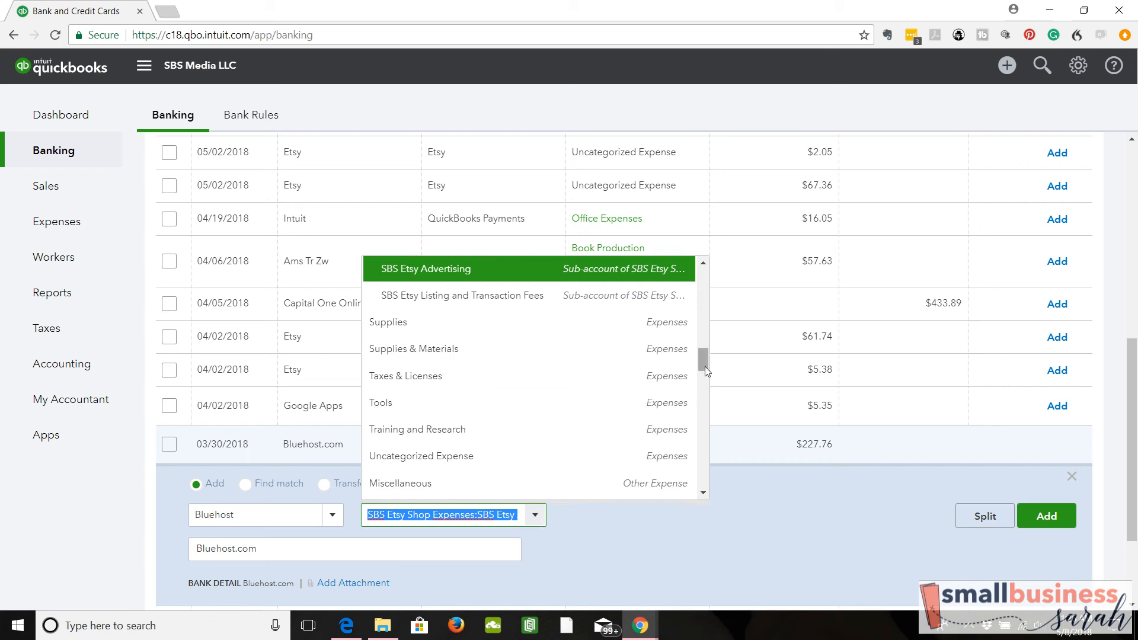
left_click_drag(702, 358, 696, 298)
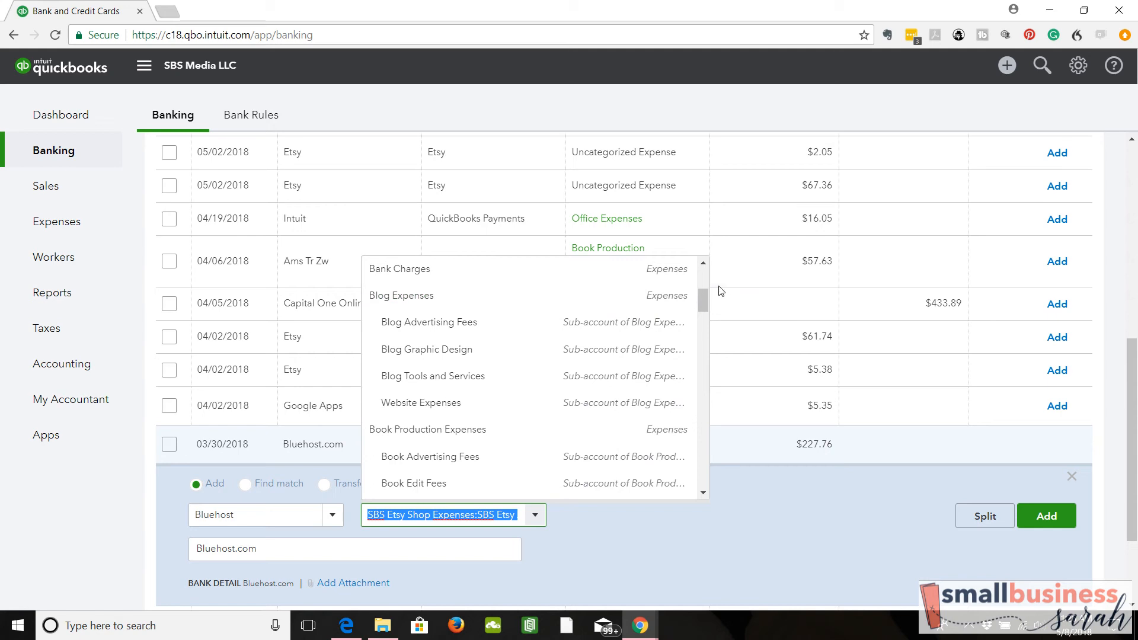
mouse_move(703, 305)
left_mouse_down()
mouse_move(704, 281)
mouse_move(703, 295)
left_mouse_up()
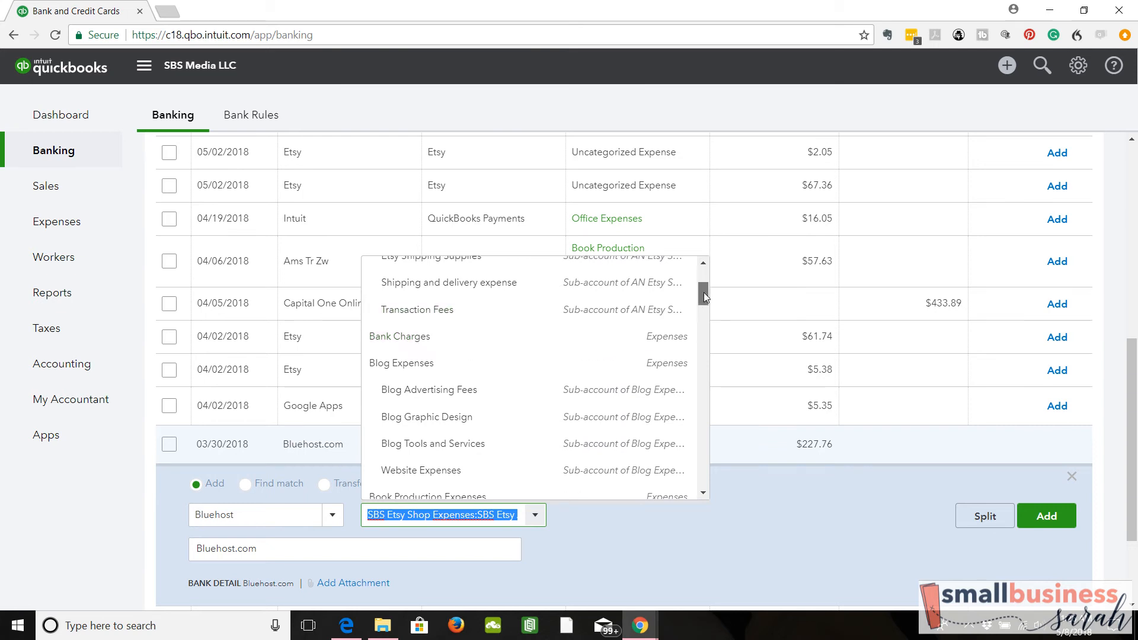
mouse_move(704, 298)
left_mouse_down()
mouse_move(705, 274)
mouse_move(706, 301)
left_mouse_up()
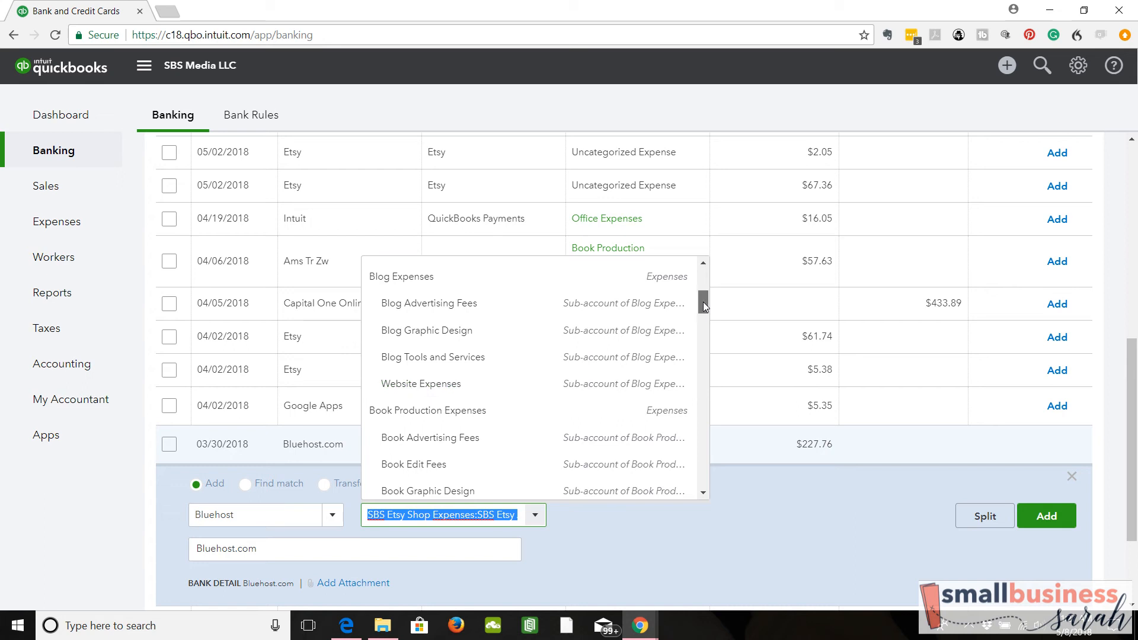
left_click_drag(705, 306, 704, 312)
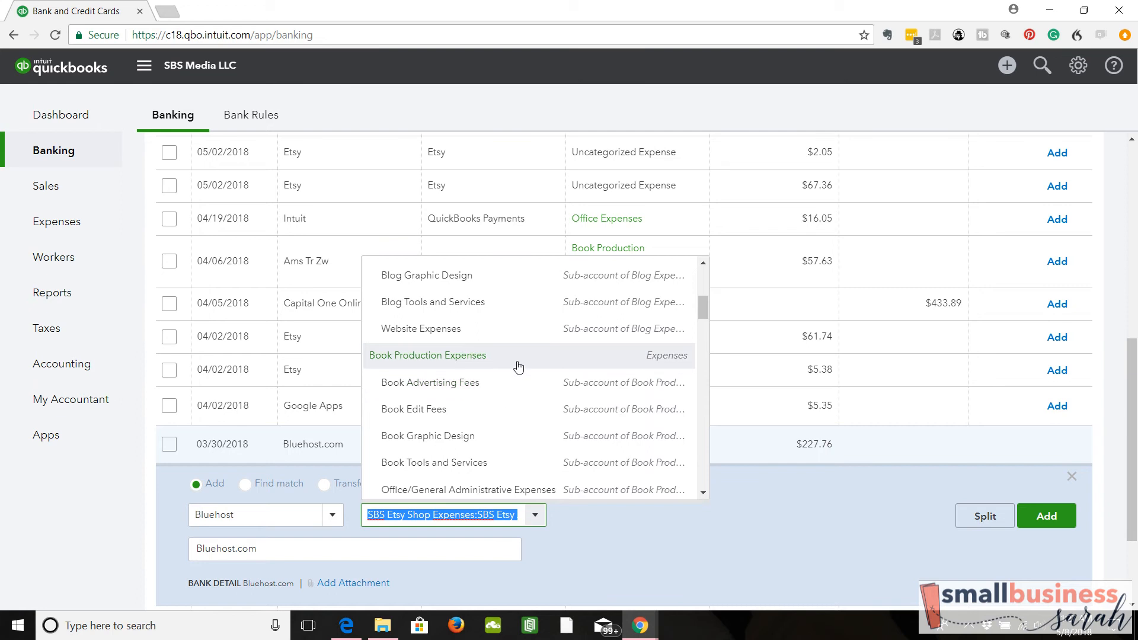
left_click_drag(703, 309, 703, 311)
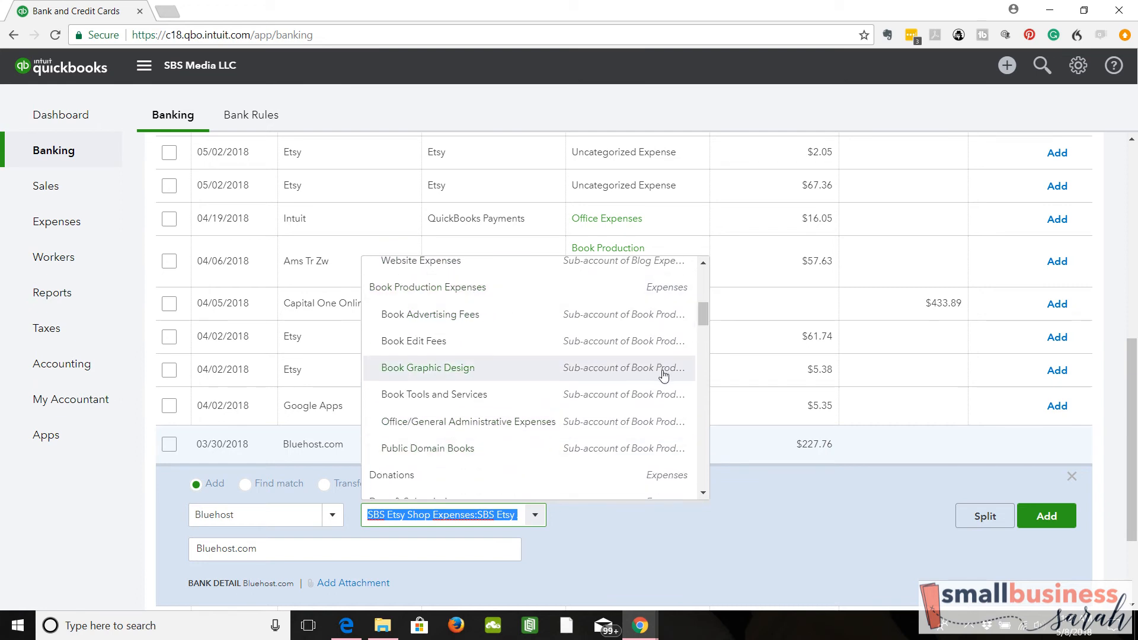
left_click_drag(701, 312, 705, 322)
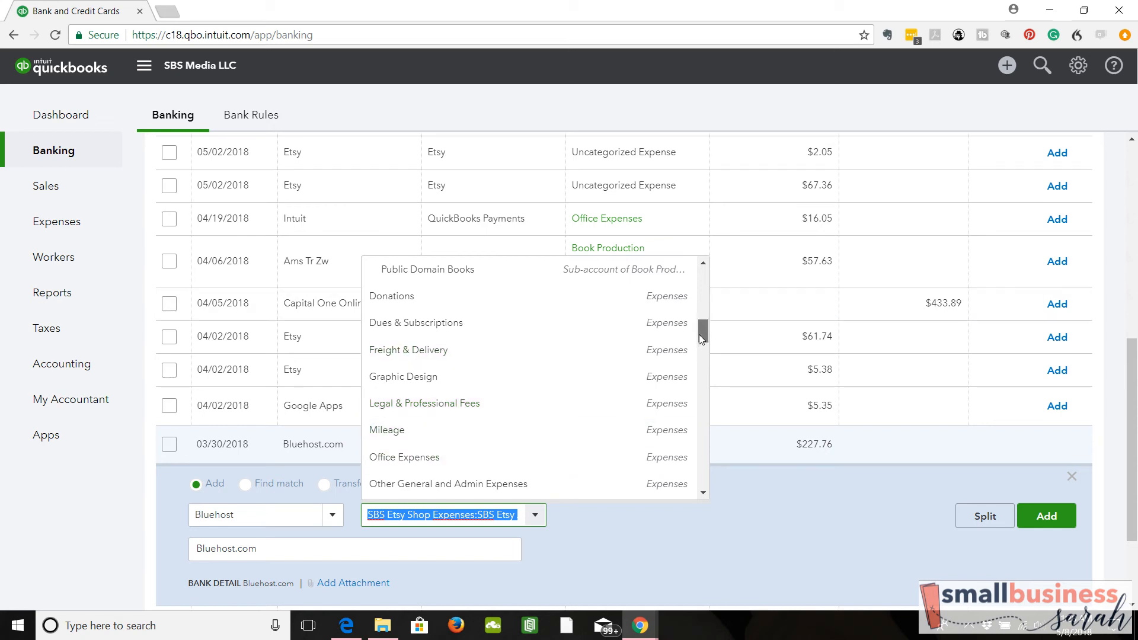
left_click_drag(699, 335, 702, 354)
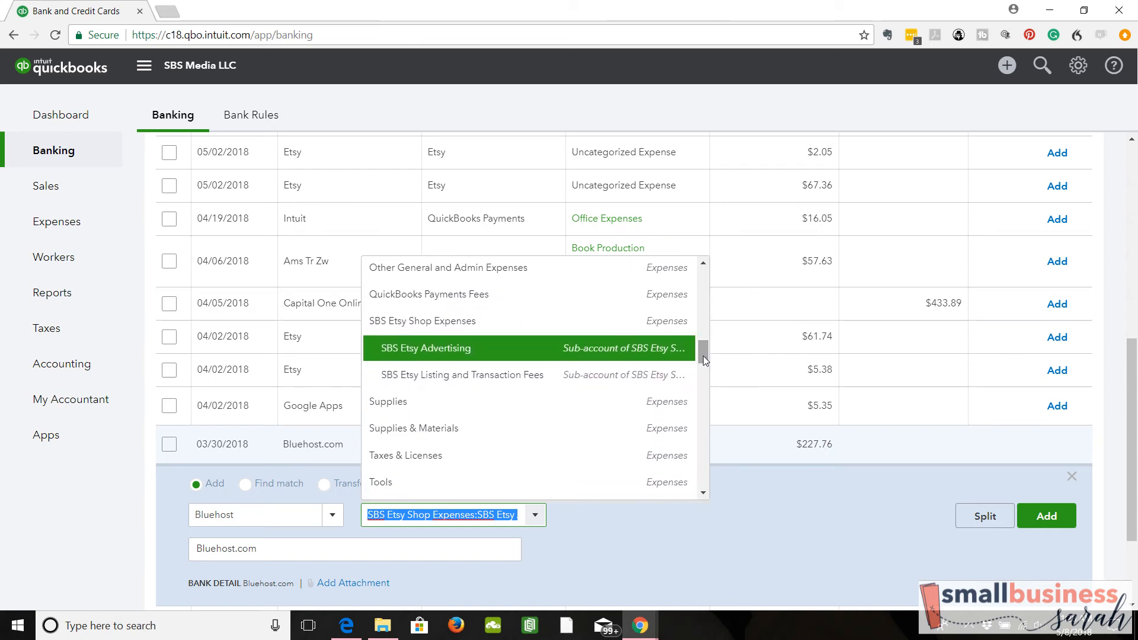
scroll(621, 330, "down", 2)
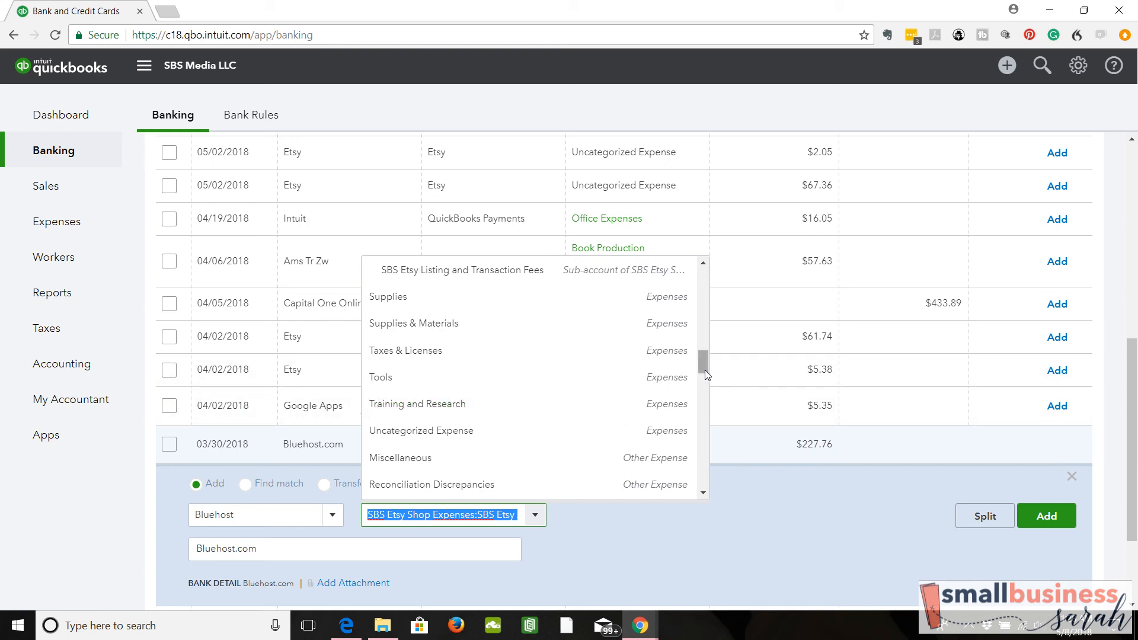
Categorize the Bluehost.com transaction as Website Expenses under Blog Expenses and add it to the books
left_click_drag(702, 368, 699, 301)
left_click(515, 421)
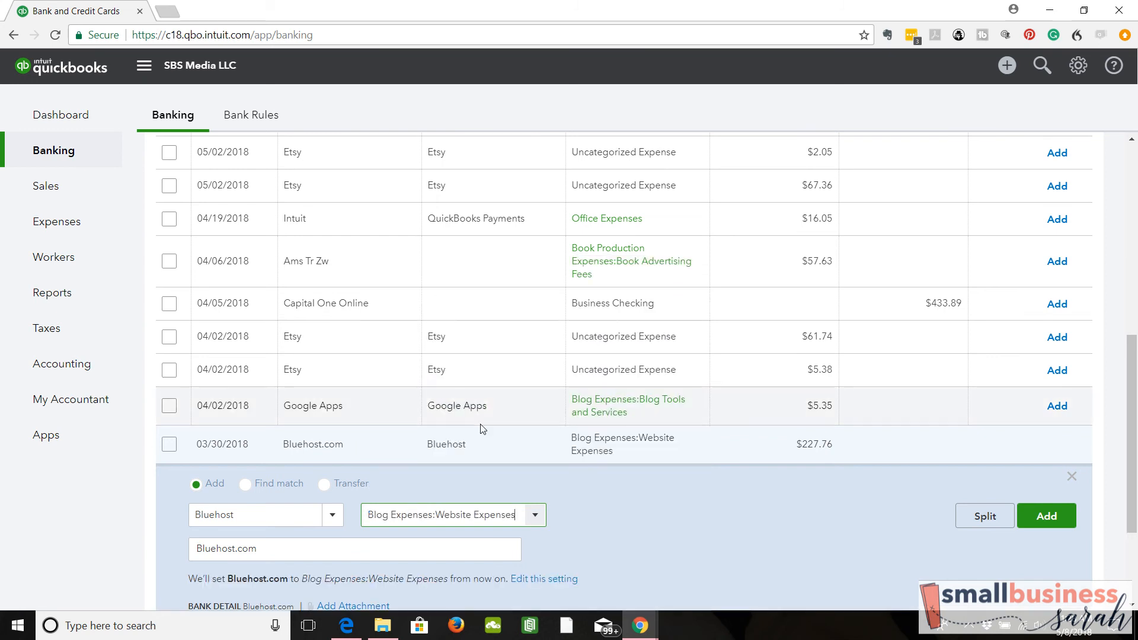
left_click(1048, 521)
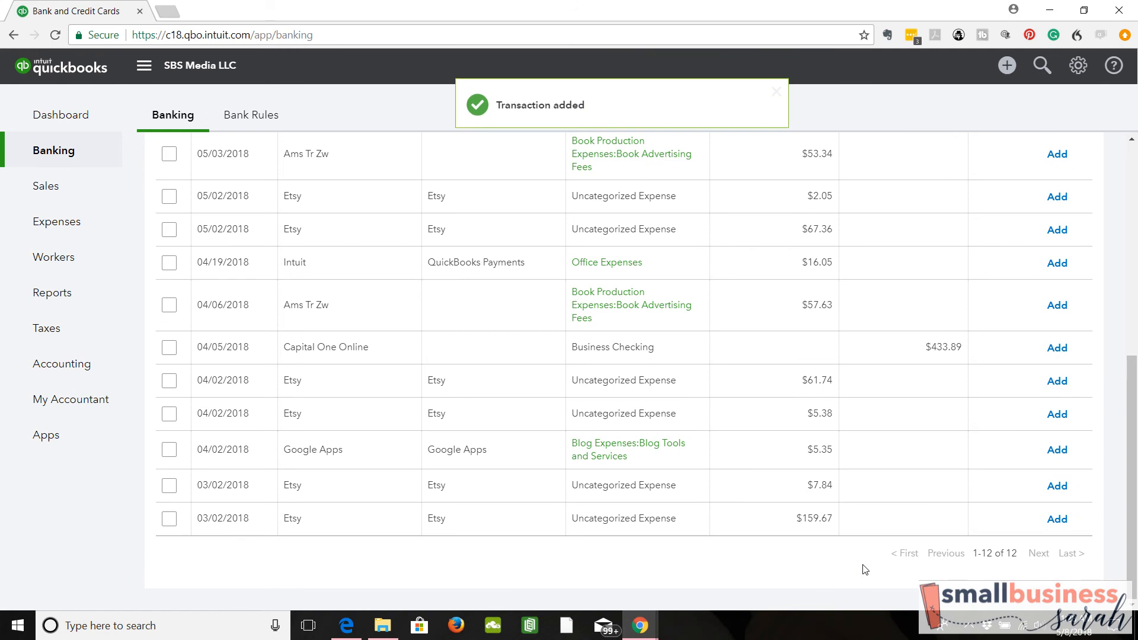
Expand the 03/02/2018 Etsy transaction for $159.67 and look through its category choices without selecting one
left_click(689, 529)
left_click(536, 544)
left_click(535, 542)
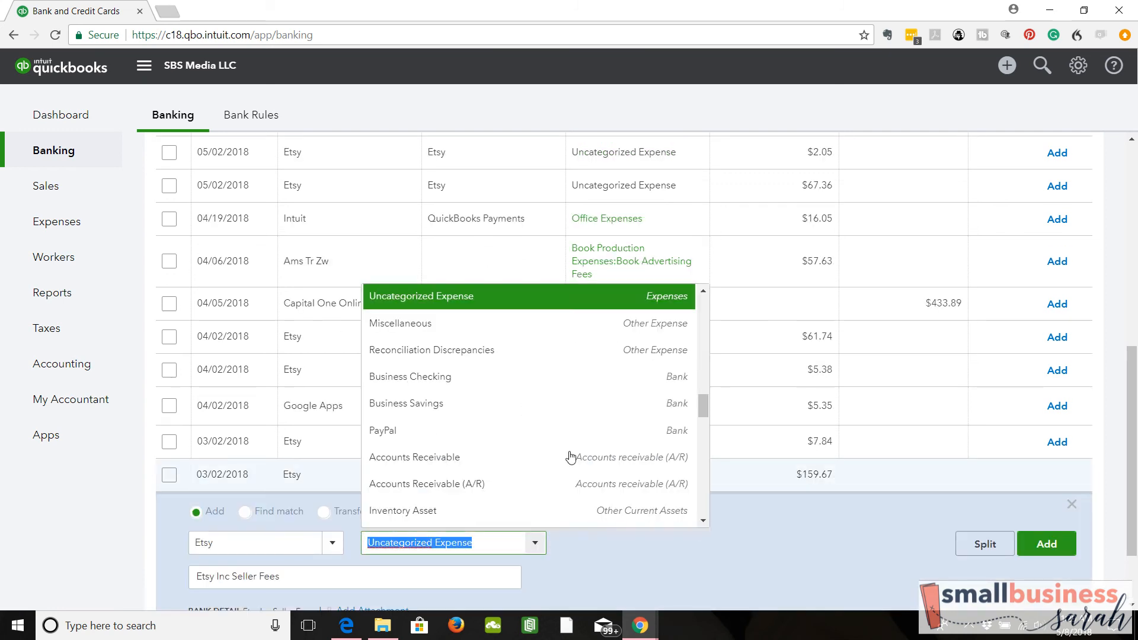
scroll(581, 318, "up", 10)
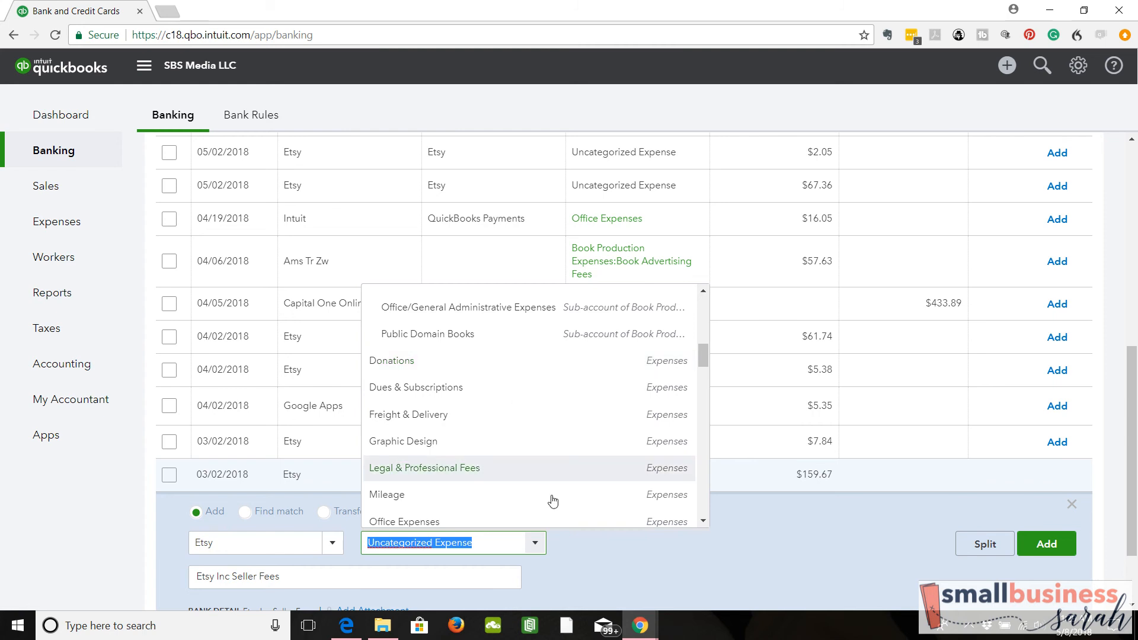
left_click(620, 577)
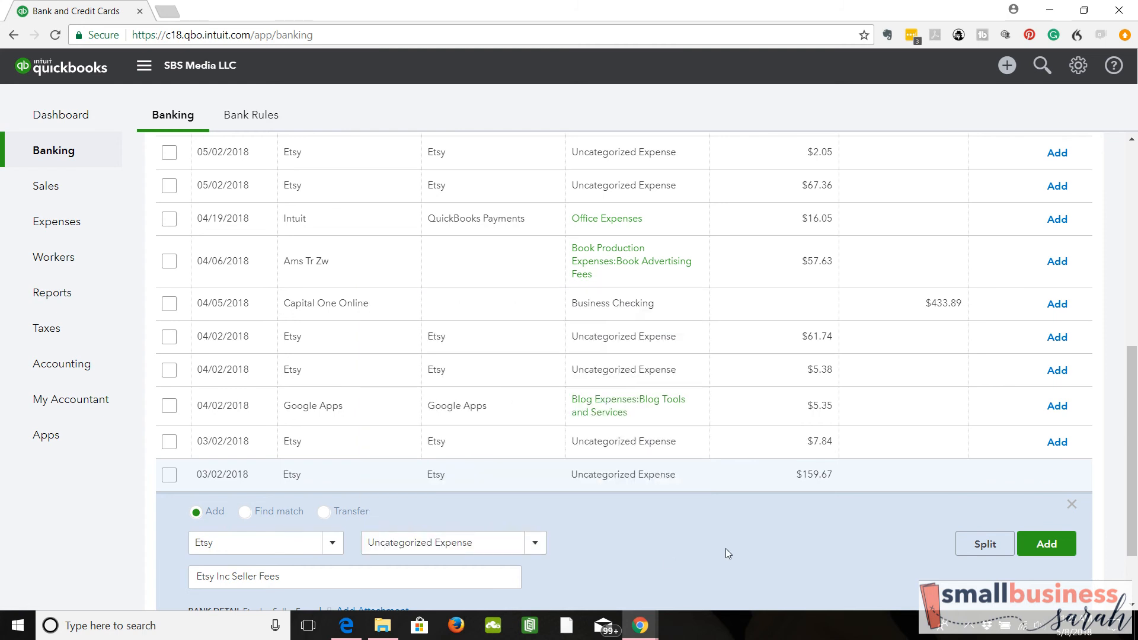
Switch to the Business Checking account and expand its 04/13/2018 Internal Revenue Service transaction
left_click(1072, 506)
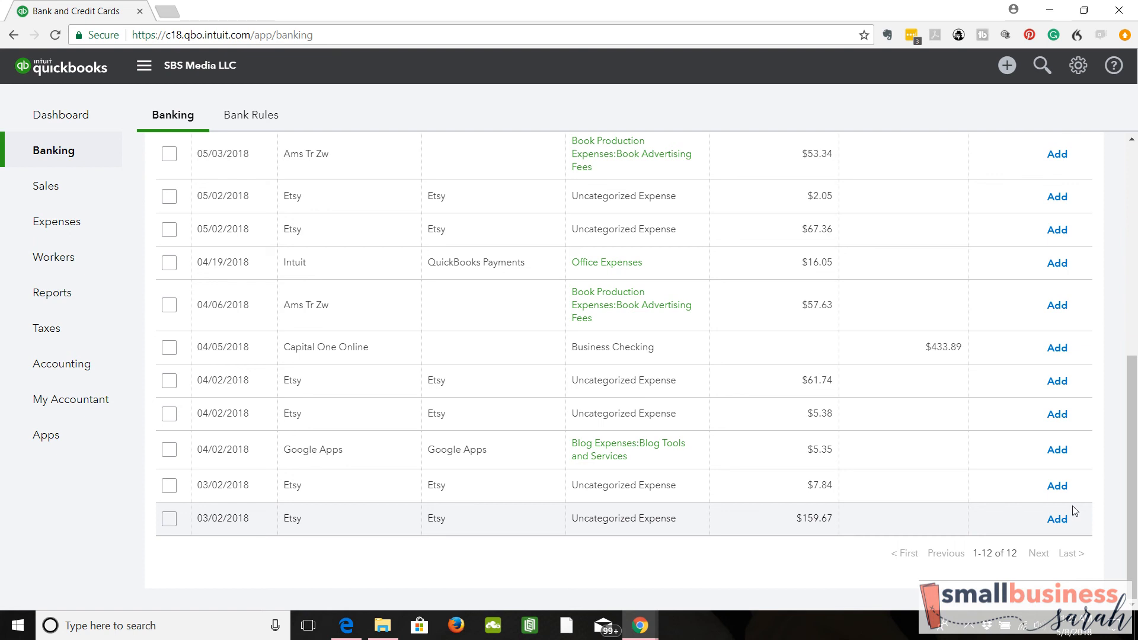
left_click_drag(1132, 468, 1134, 207)
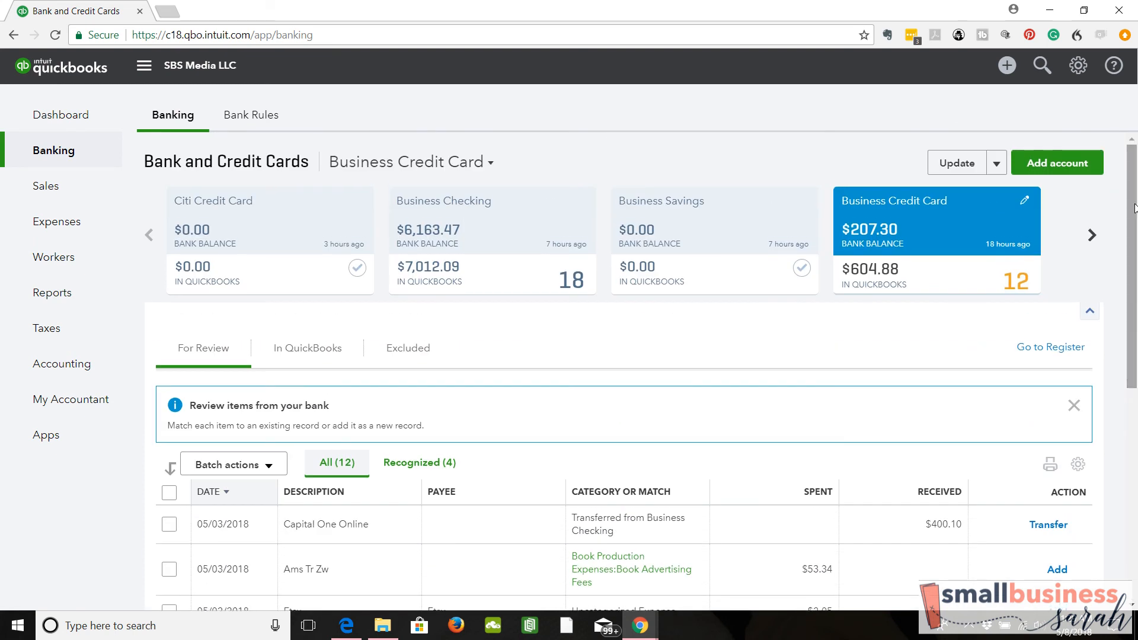
left_click(479, 213)
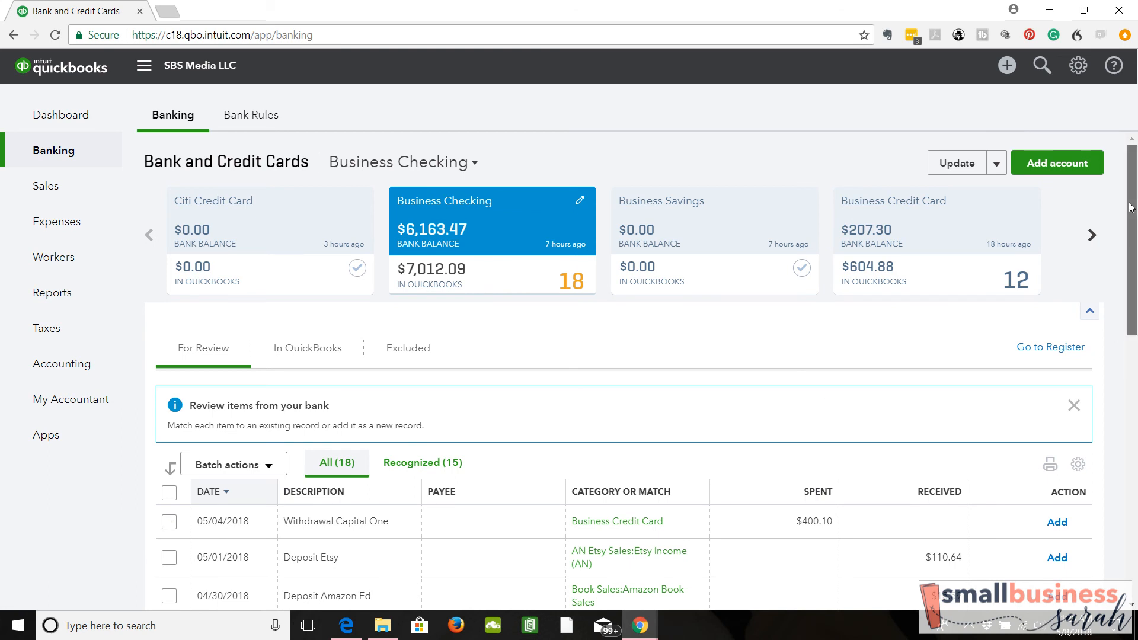
left_click_drag(1131, 208, 1136, 374)
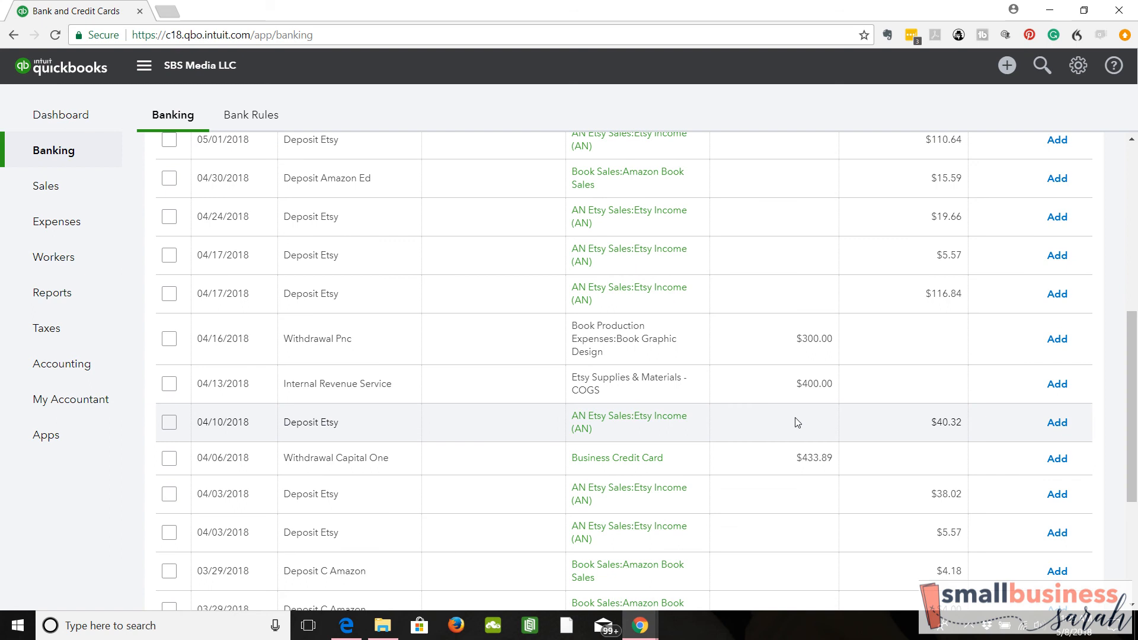
scroll(1136, 388, "down", 1)
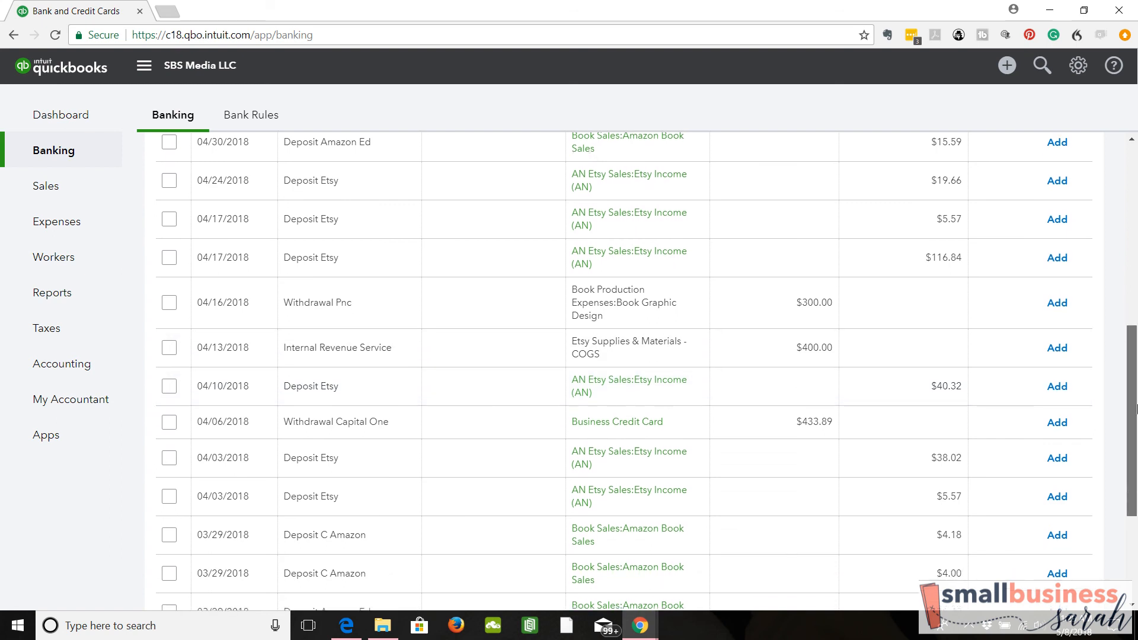
left_click(696, 345)
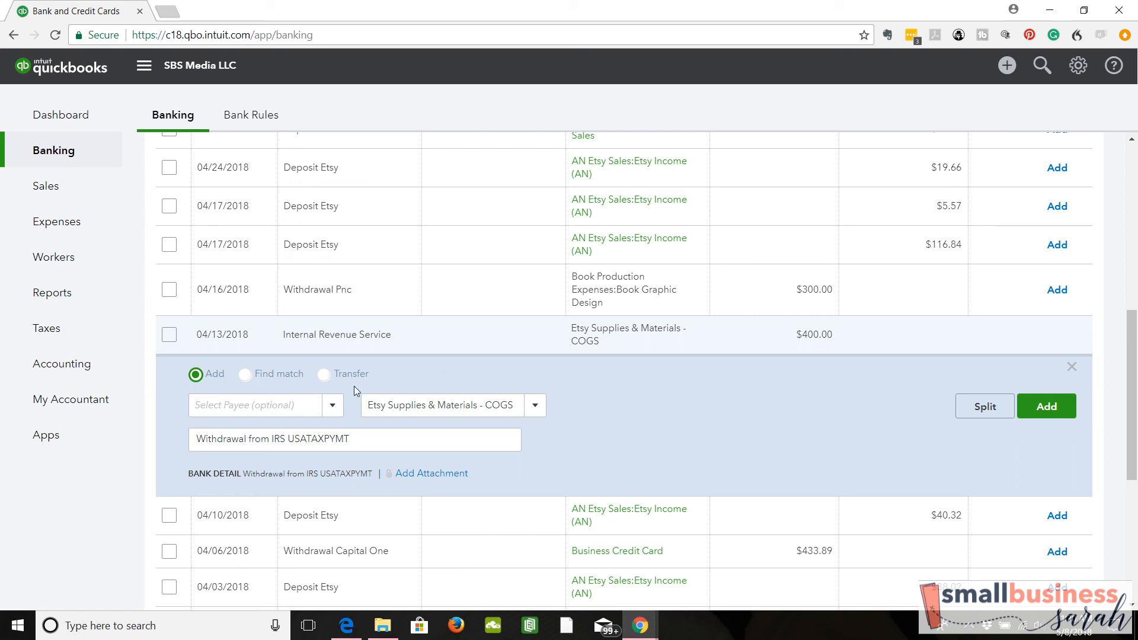
Create a new vendor named IRS and set it as the payee of the Internal Revenue Service transaction
left_click(282, 410)
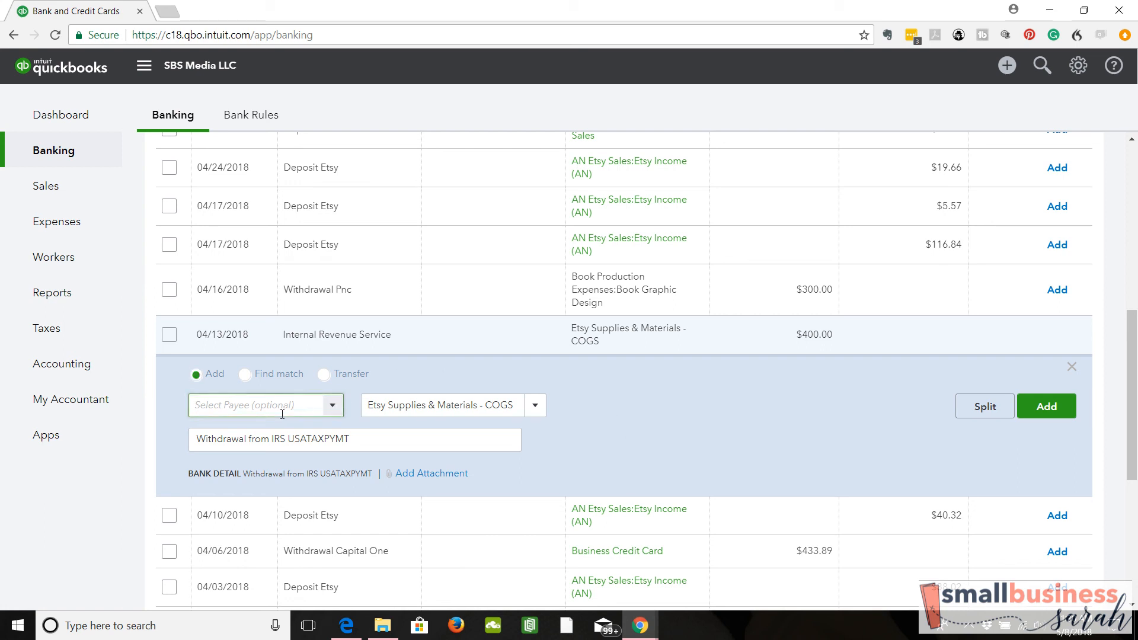
type("I")
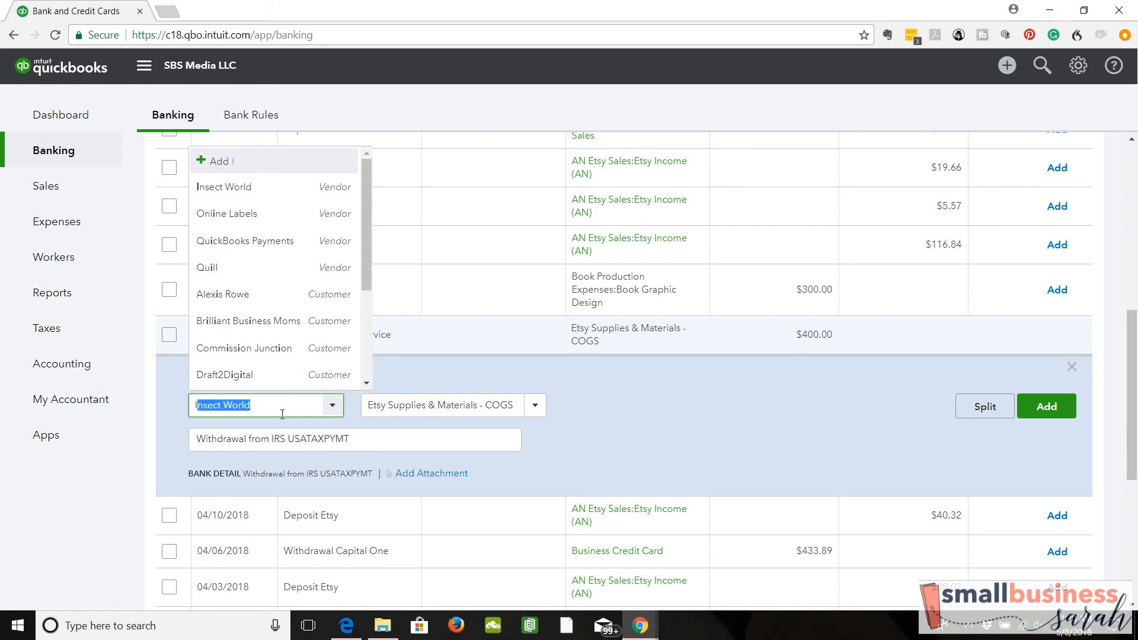
type("RS")
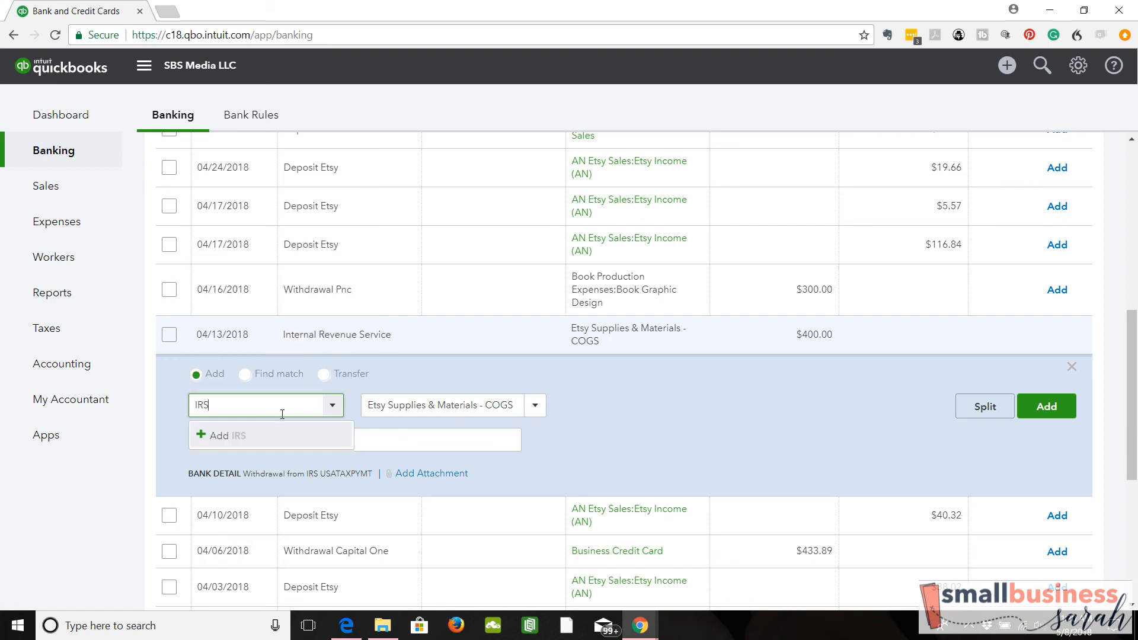
left_click(204, 436)
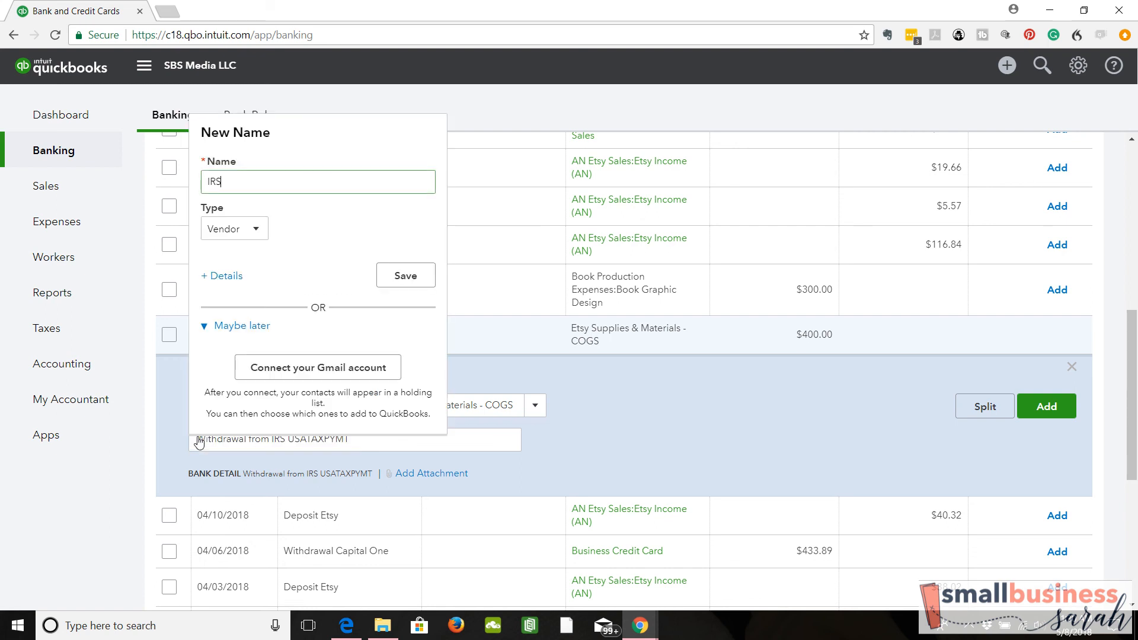
left_click(405, 280)
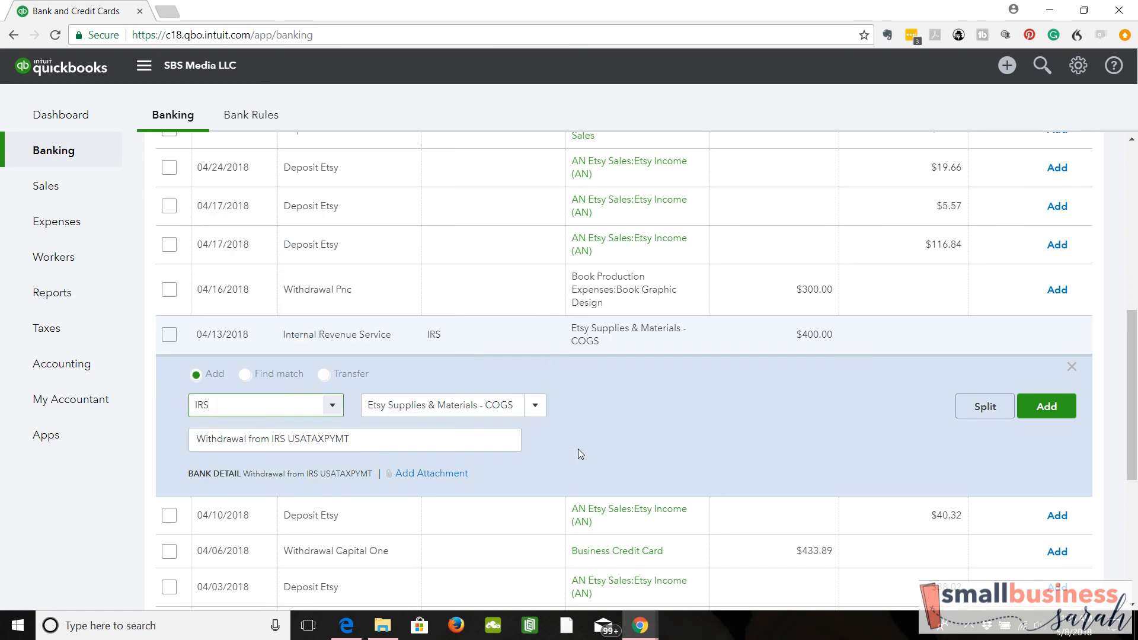
Look through the transaction's expense categories and start a new category account named Federal Estimated Taxes
left_click(537, 409)
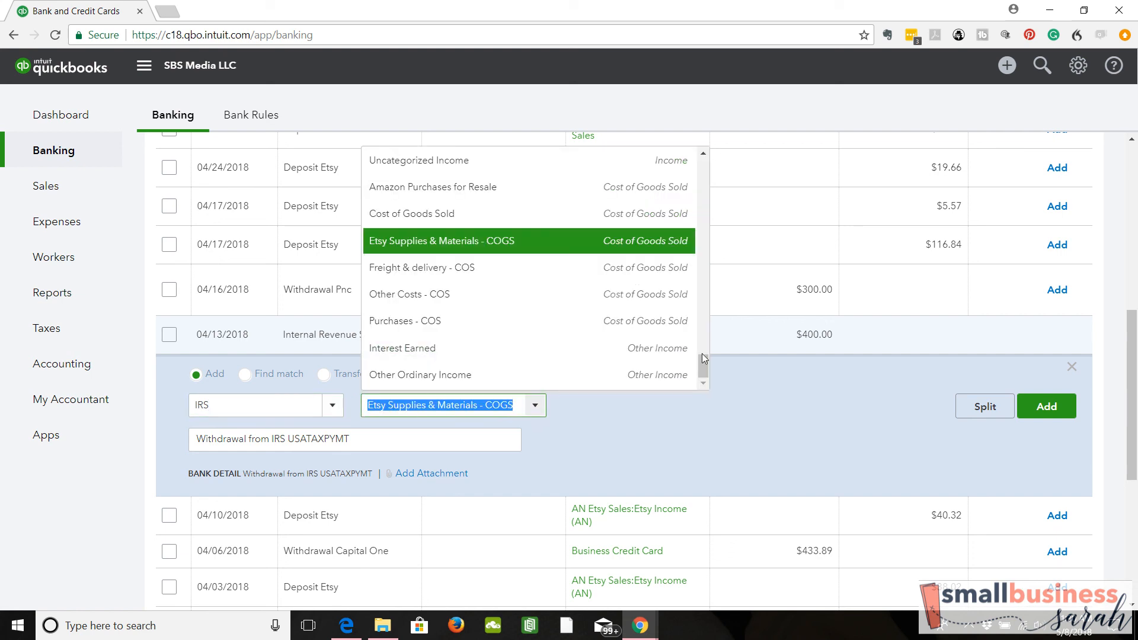
left_click_drag(703, 368, 705, 245)
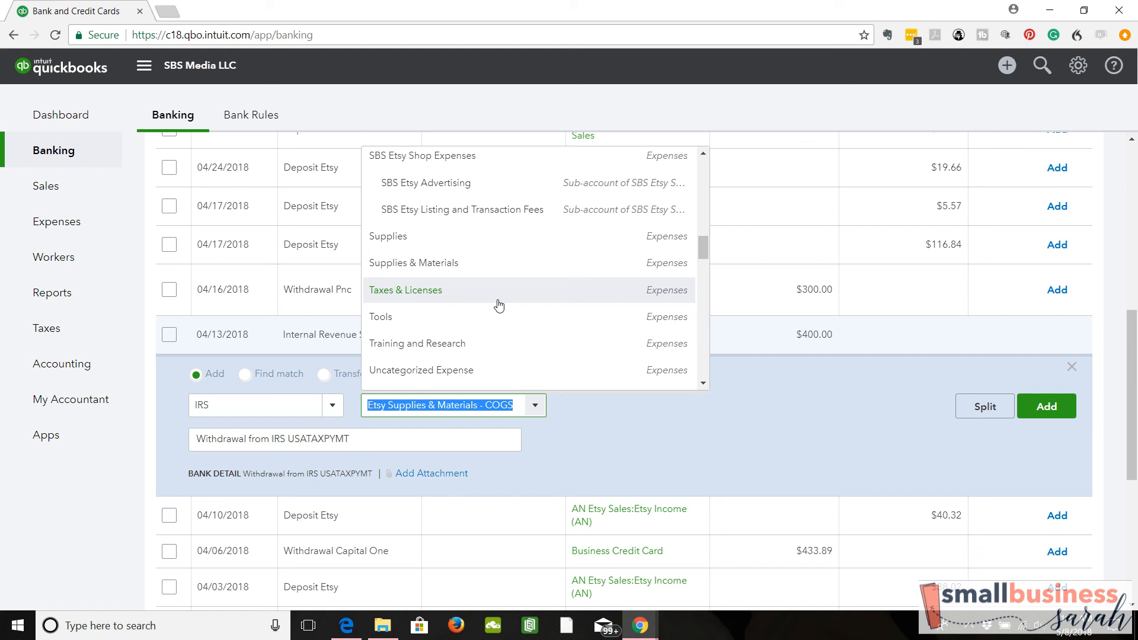
type("F")
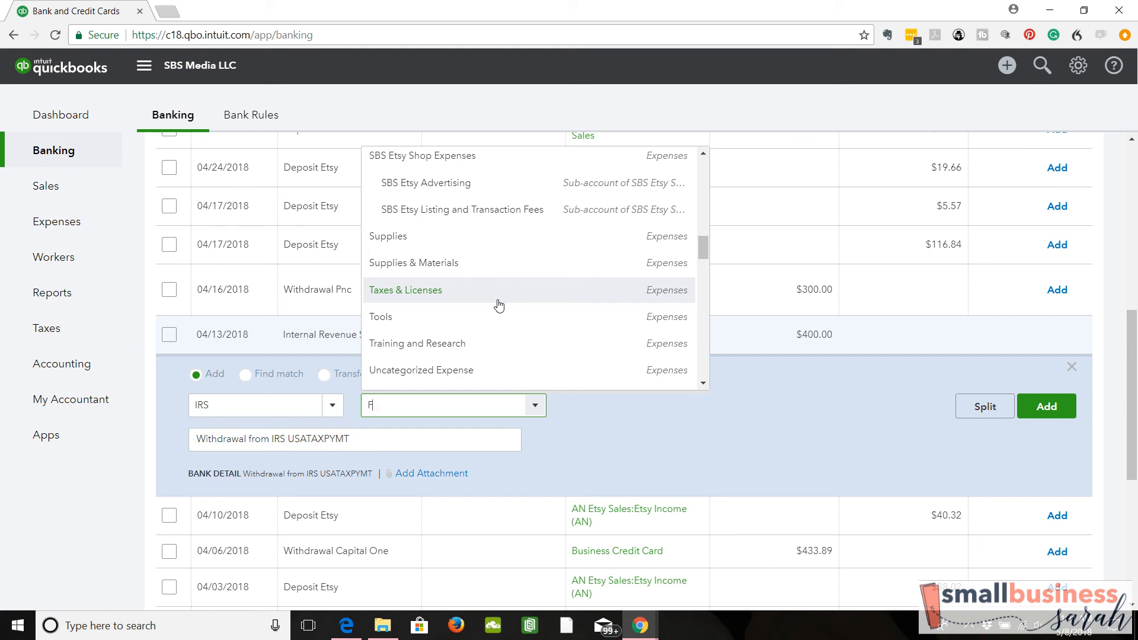
type("eder")
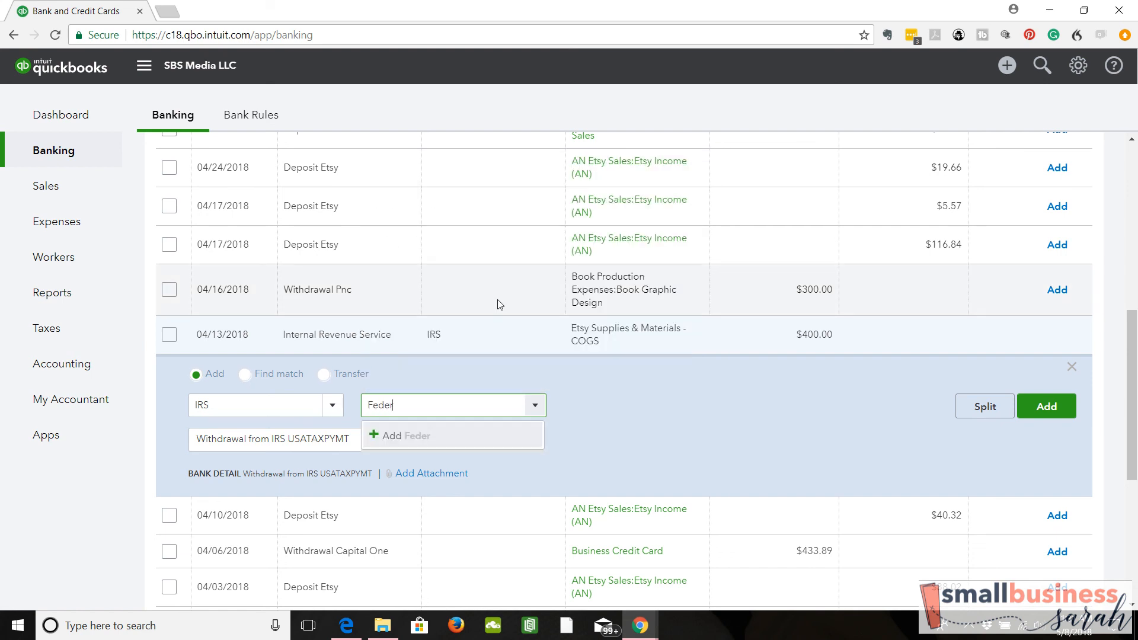
type("al Estimated Taxes")
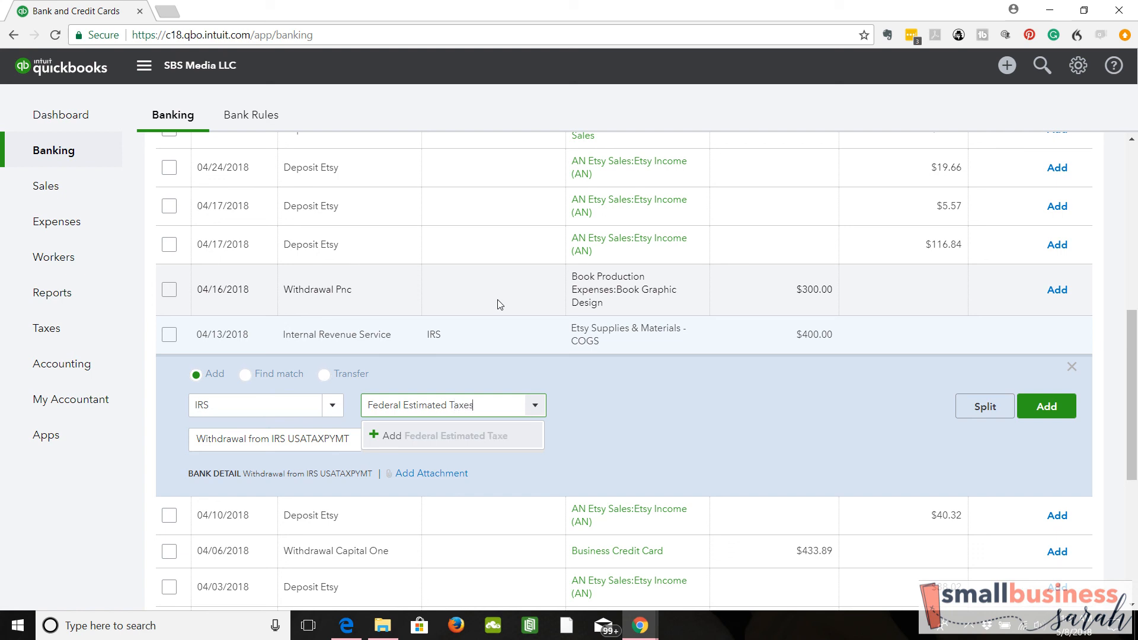
left_click(375, 440)
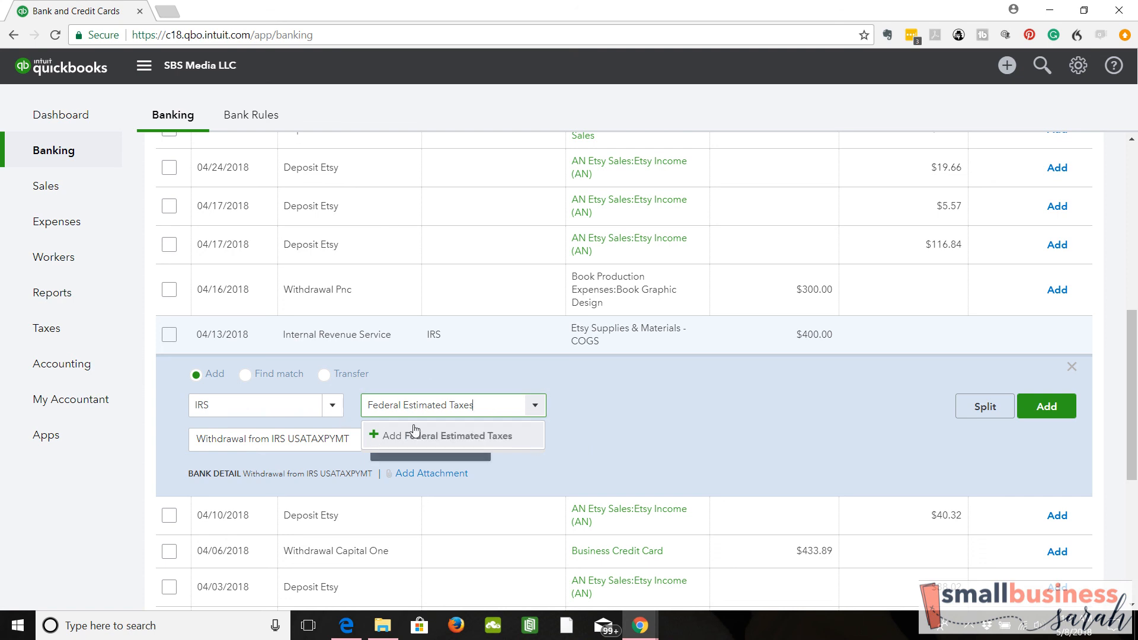
left_click(375, 437)
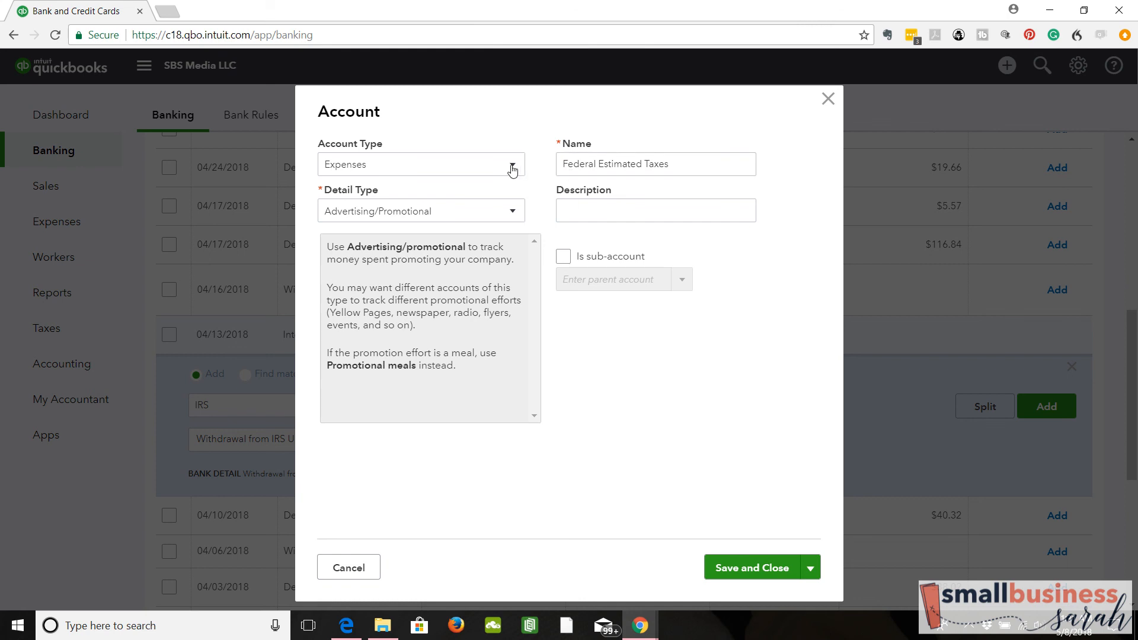
Save the new expense account with the Taxes Paid detail type and add the Internal Revenue Service transaction to the books
left_click(513, 212)
left_click_drag(515, 252, 378, 385)
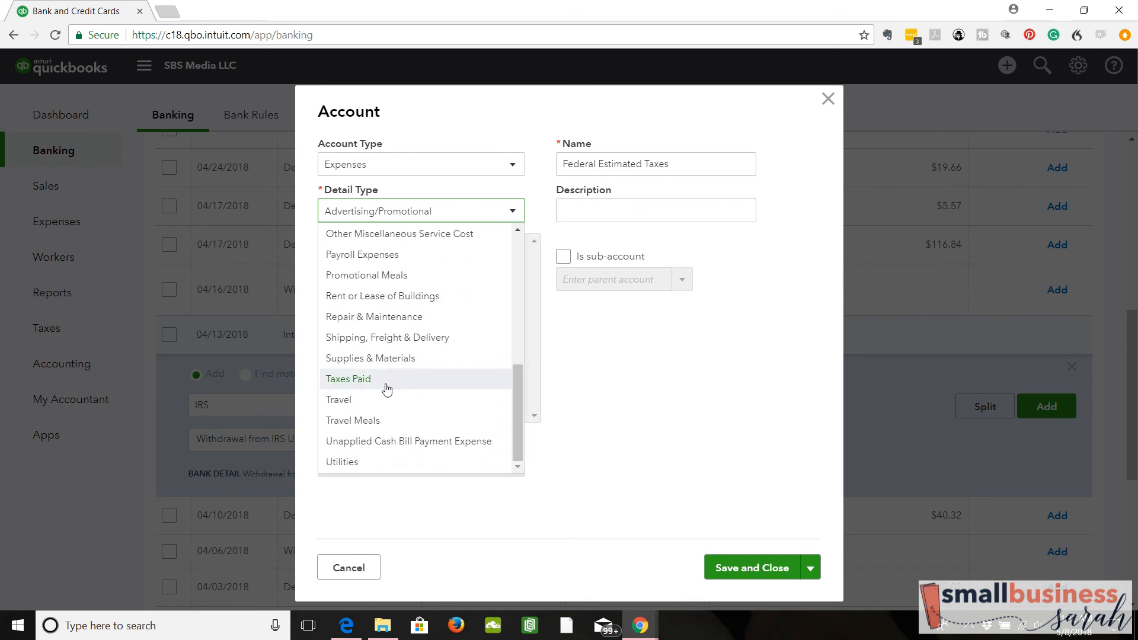
left_click(382, 385)
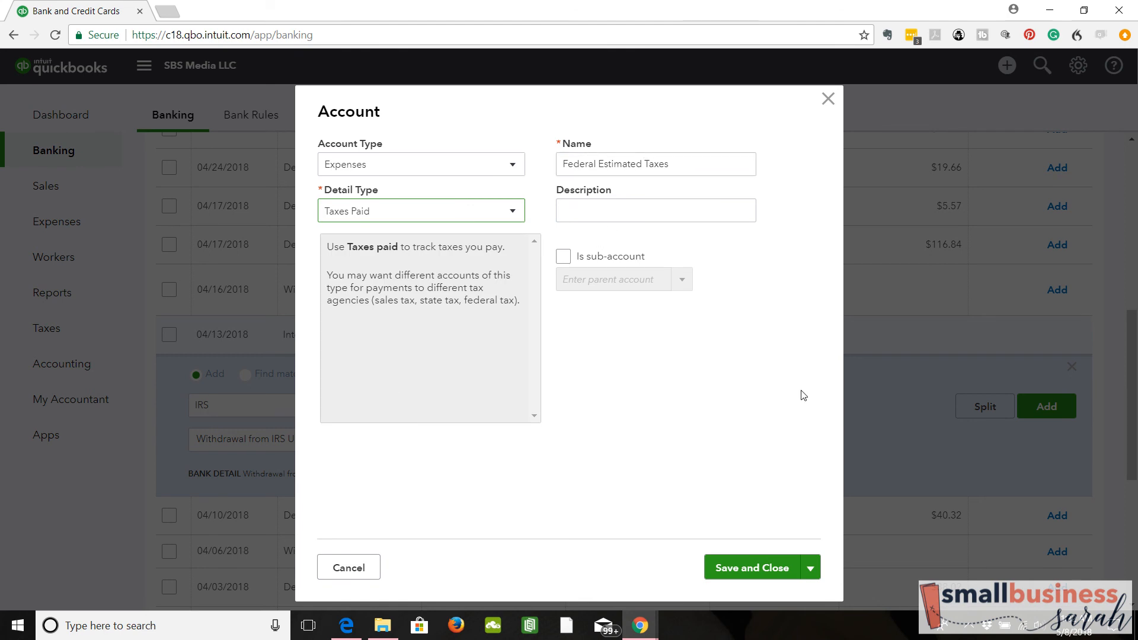
left_click(737, 569)
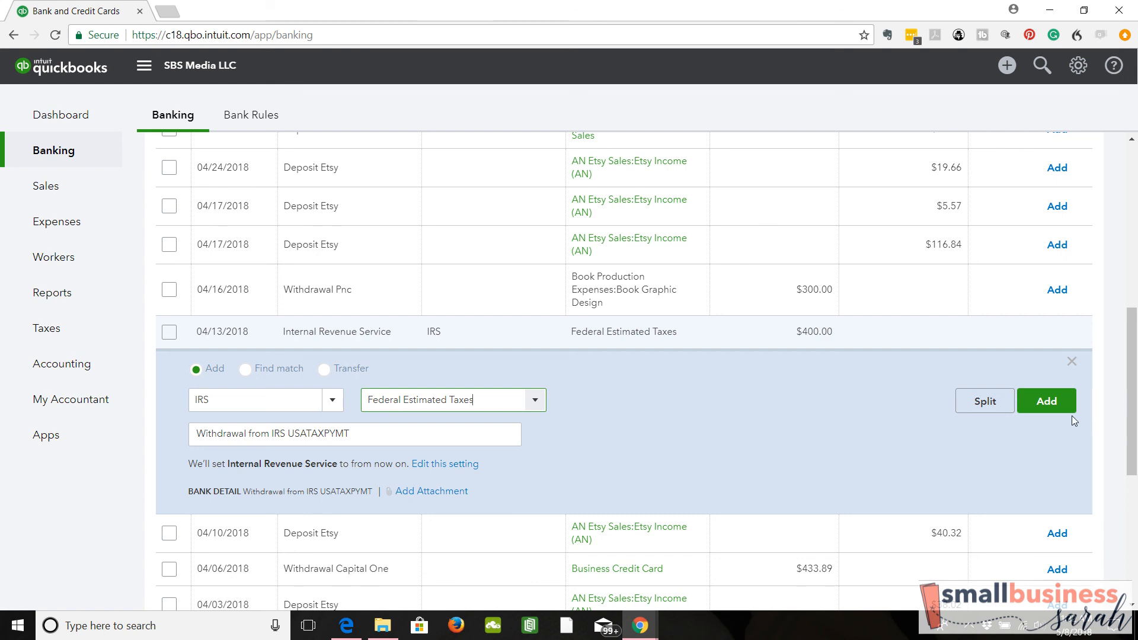
left_click(1046, 408)
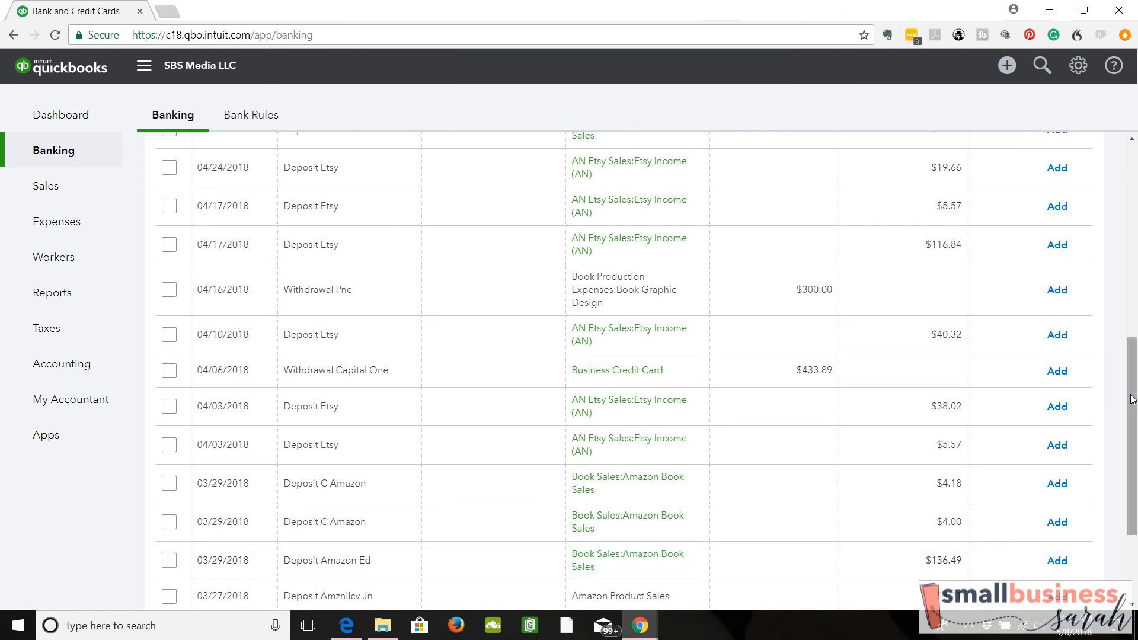
Return to the Business Credit Card account and look over its transactions awaiting review
left_click_drag(1131, 399, 1134, 234)
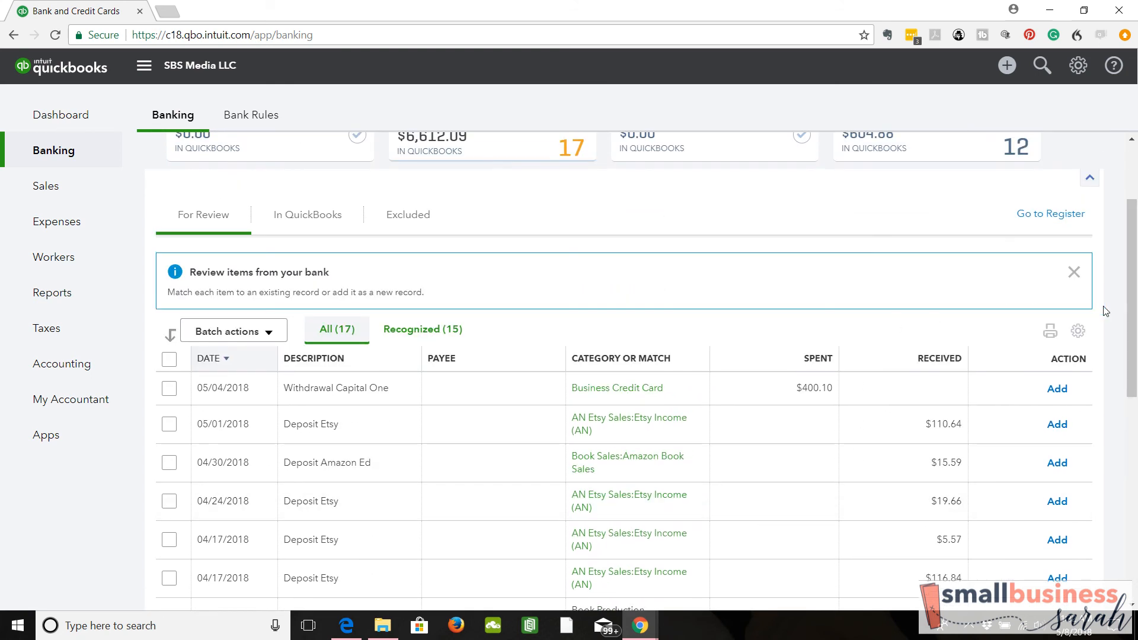
left_click_drag(1132, 288, 1122, 215)
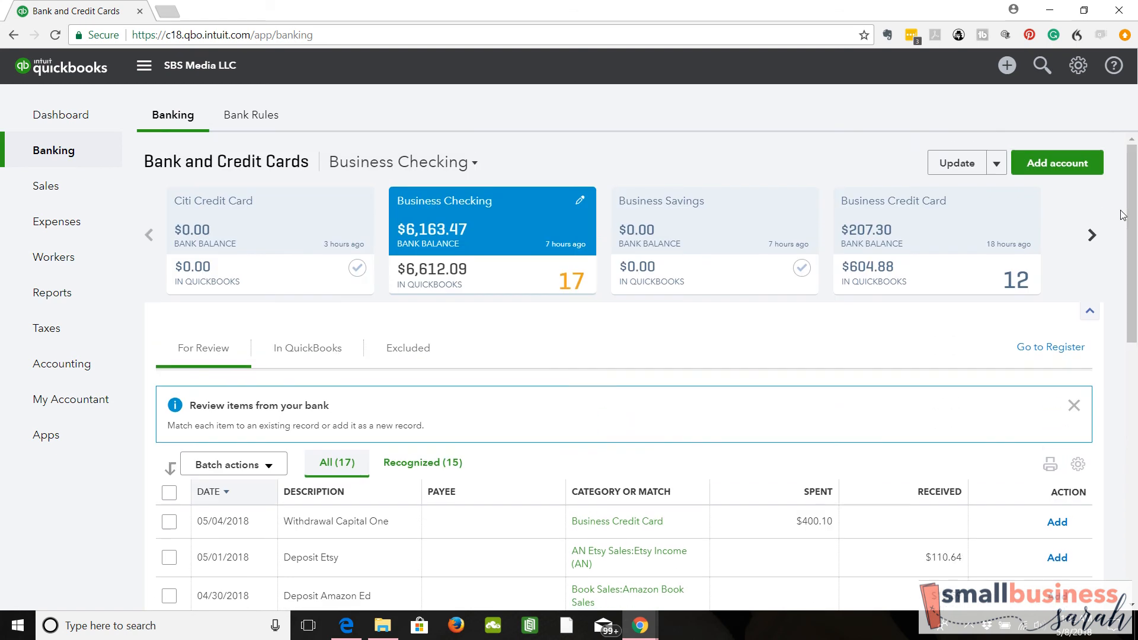
left_click(913, 216)
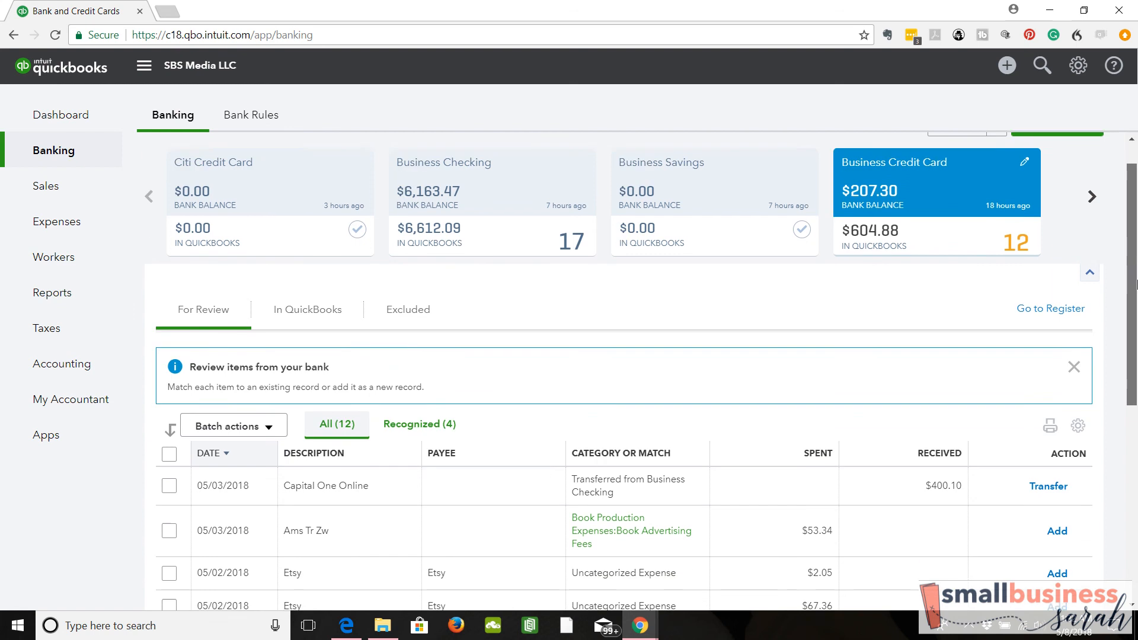
scroll(788, 330, "down", 4)
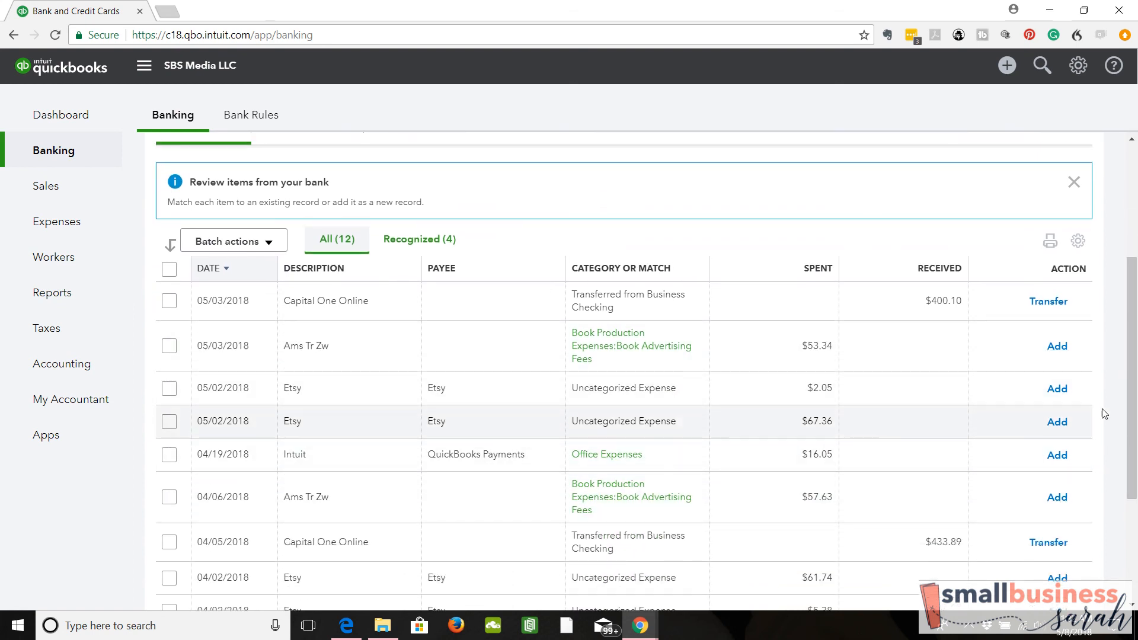
left_click_drag(1134, 333, 1135, 239)
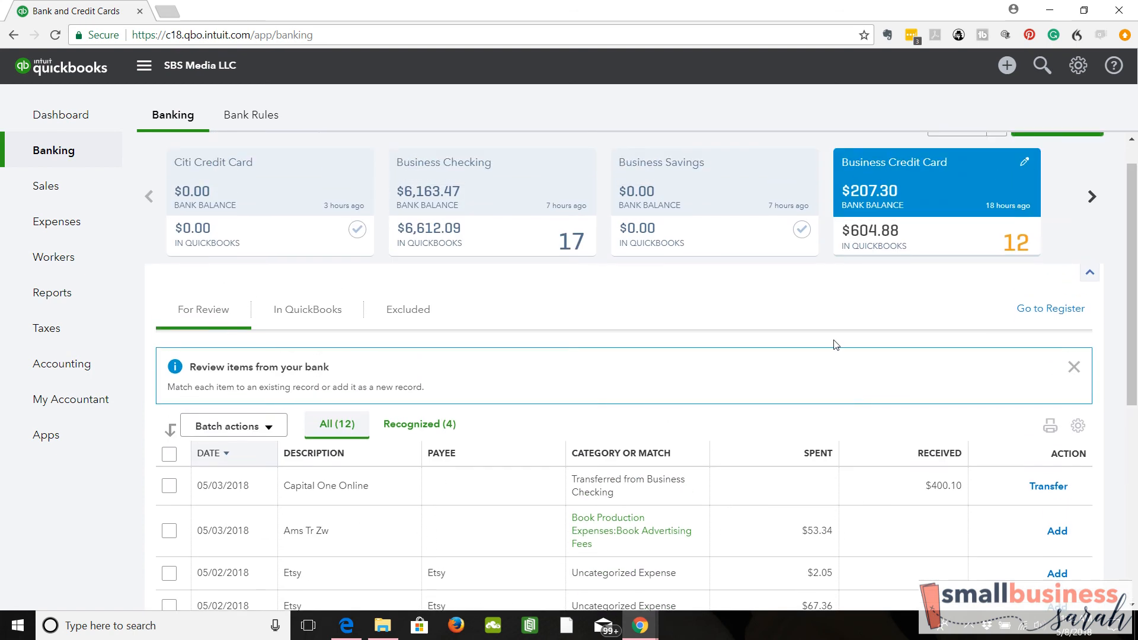
left_click_drag(1133, 255, 1135, 188)
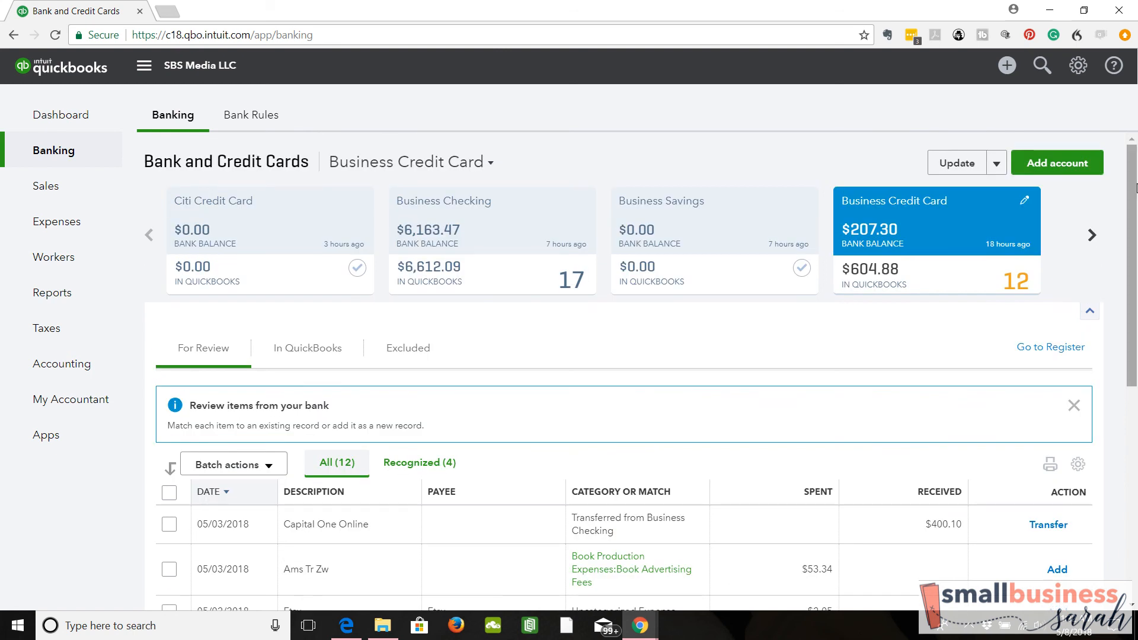